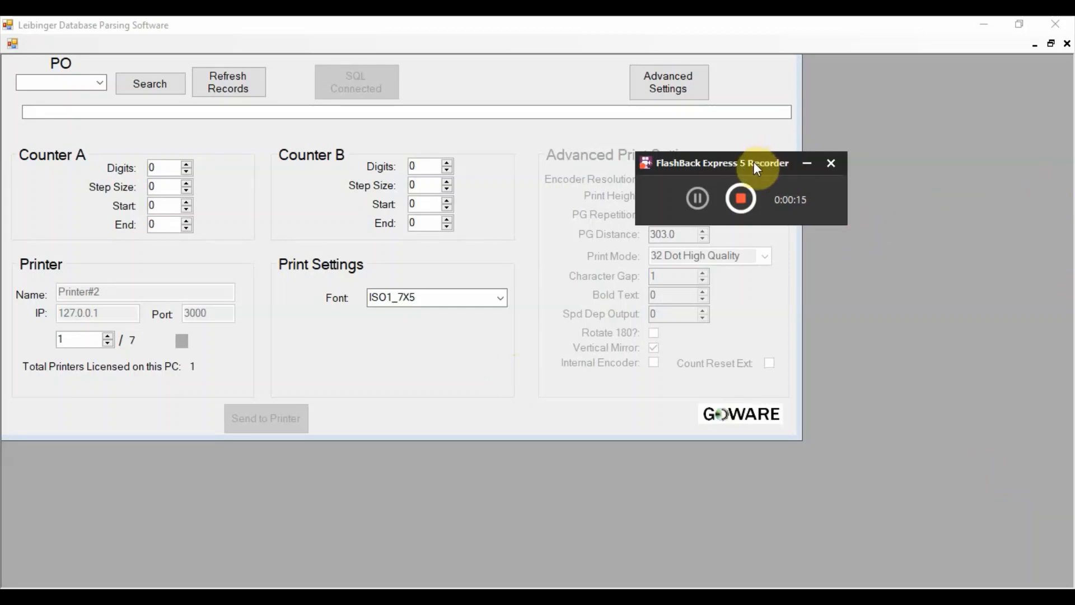
{"action": "left_click_drag", "start_coordinate": [755, 163], "coordinate": [927, 111]}
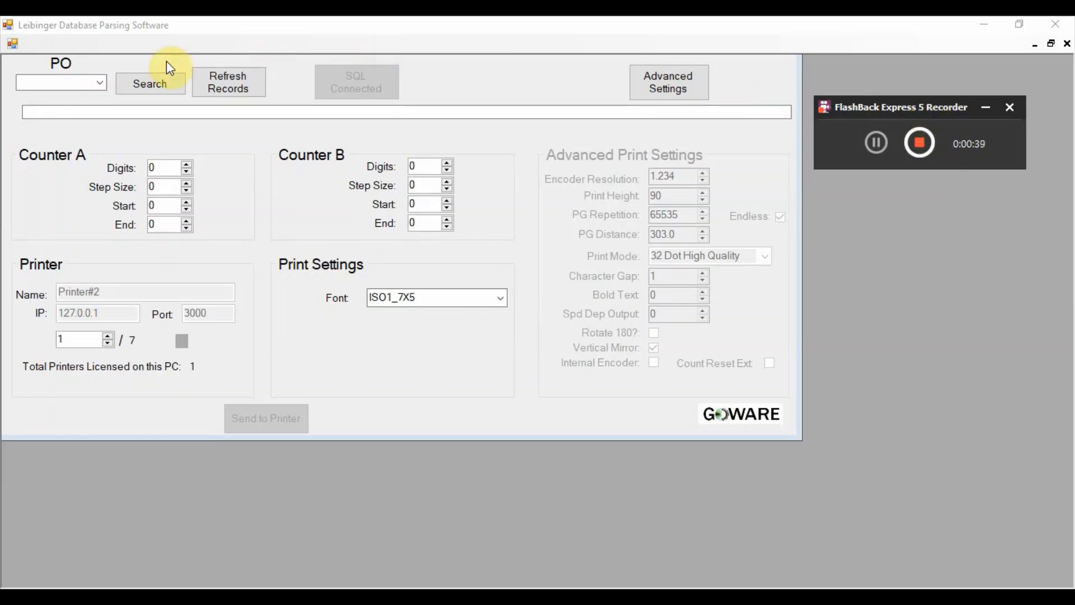
- Load the print message record for PO Demo1 from the list of purchase orders
{"action": "left_click", "coordinate": [101, 85]}
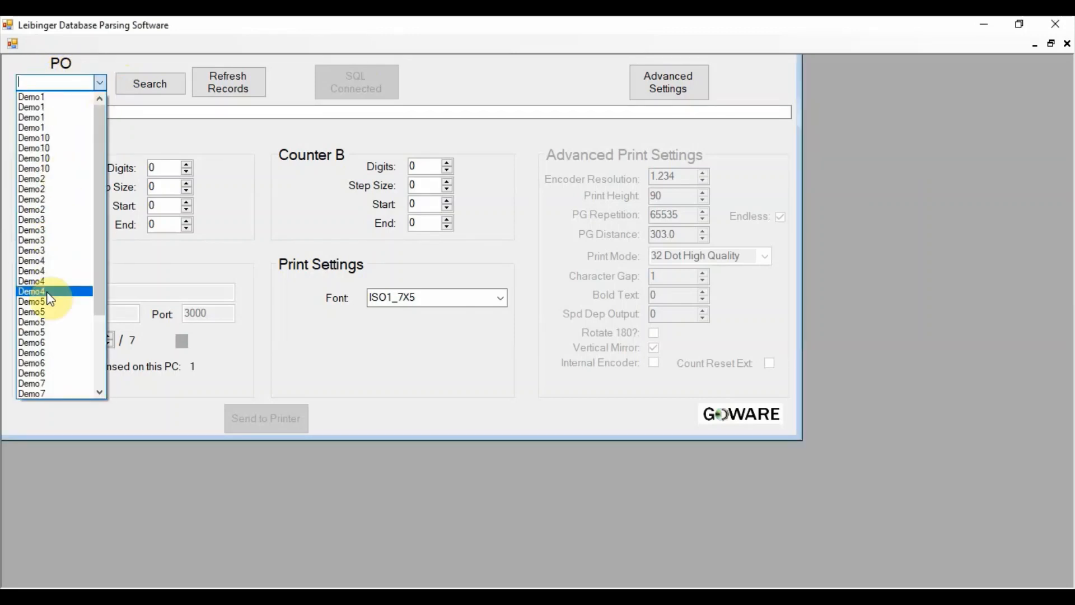
{"action": "scroll", "coordinate": [50, 298], "scroll_direction": "down", "scroll_amount": 2}
{"action": "scroll", "coordinate": [50, 299], "scroll_direction": "up", "scroll_amount": 2}
{"action": "left_click", "coordinate": [52, 98]}
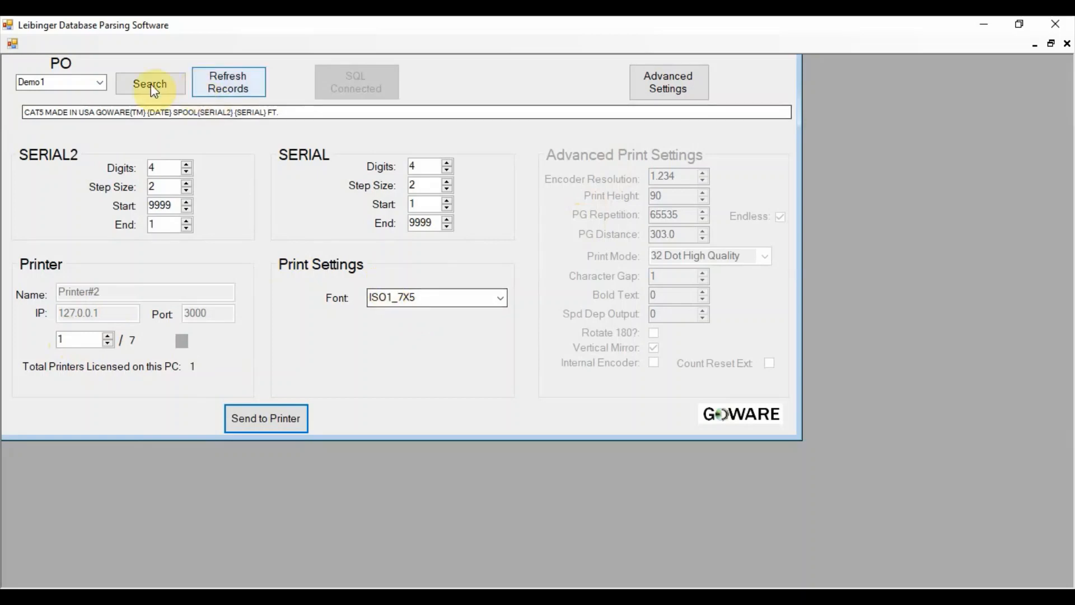
- Load the print message for PO Demo2 and send it to the printer, acknowledging the confirmation
{"action": "left_click", "coordinate": [101, 84]}
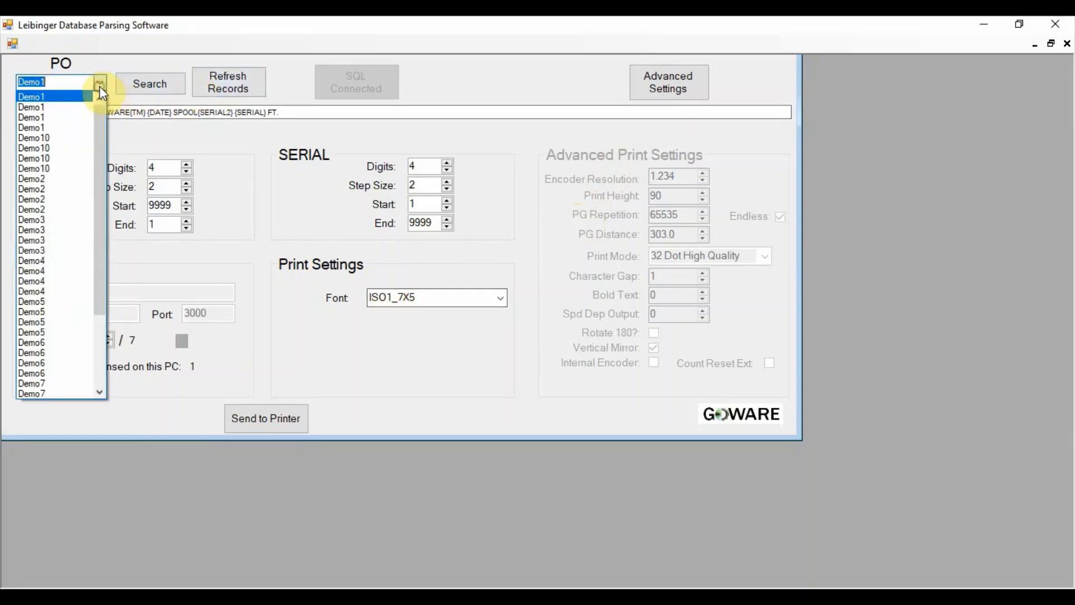
{"action": "left_click", "coordinate": [46, 201]}
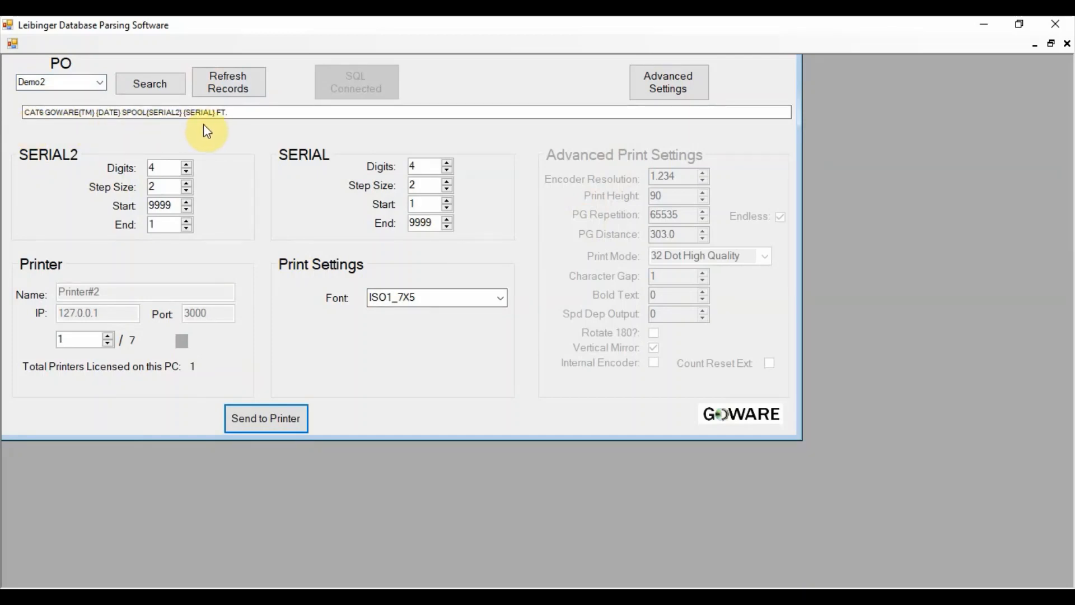
{"action": "left_click", "coordinate": [267, 419]}
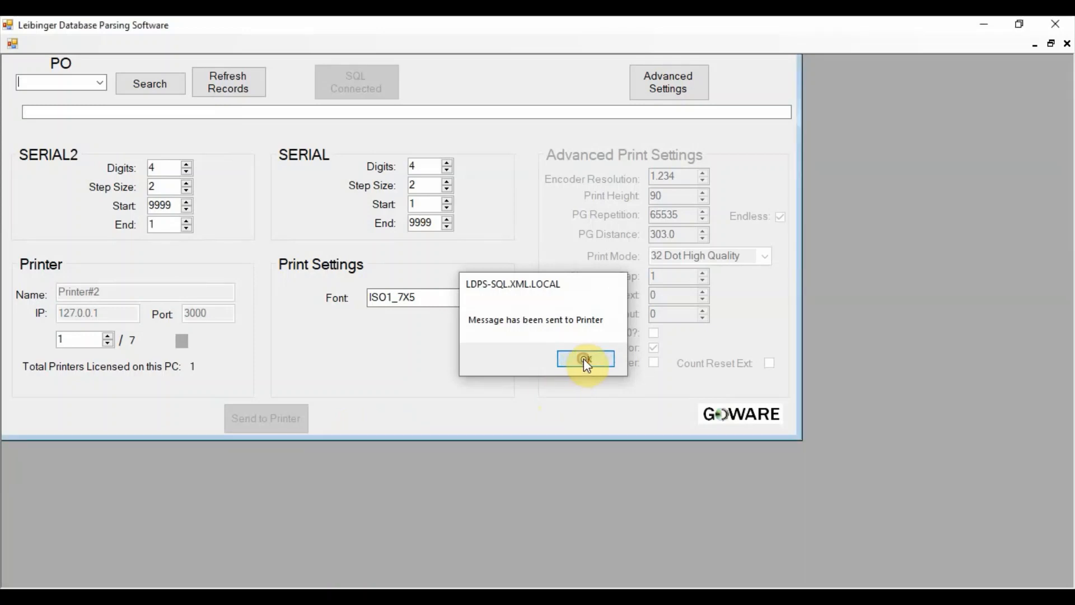
{"action": "left_click", "coordinate": [585, 359]}
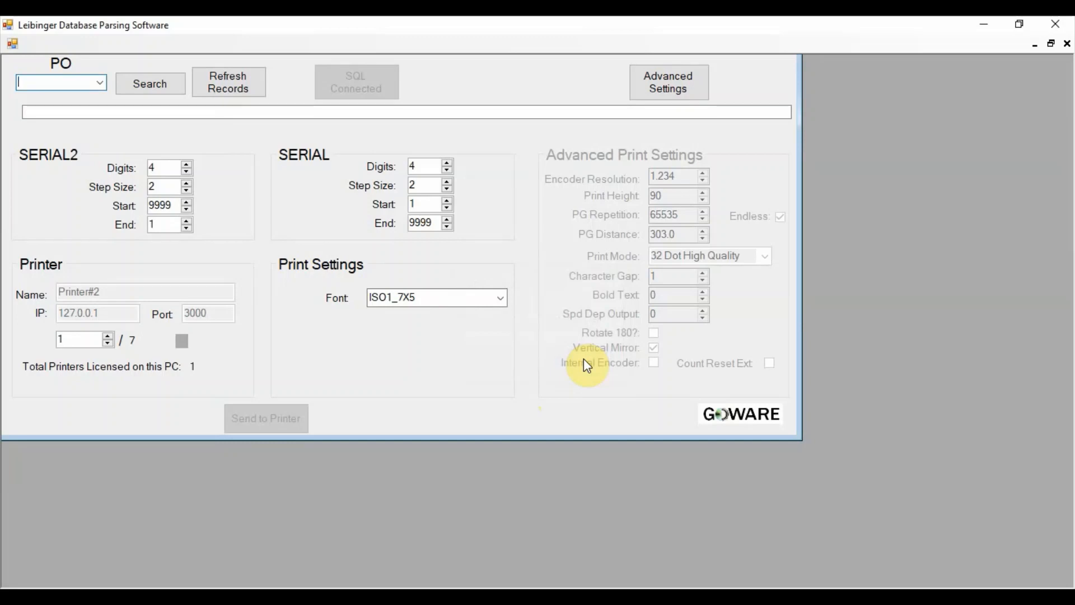
- Send the print message for PO Demo5 to the printer using the ISO1_5X5 font
{"action": "left_click", "coordinate": [100, 83]}
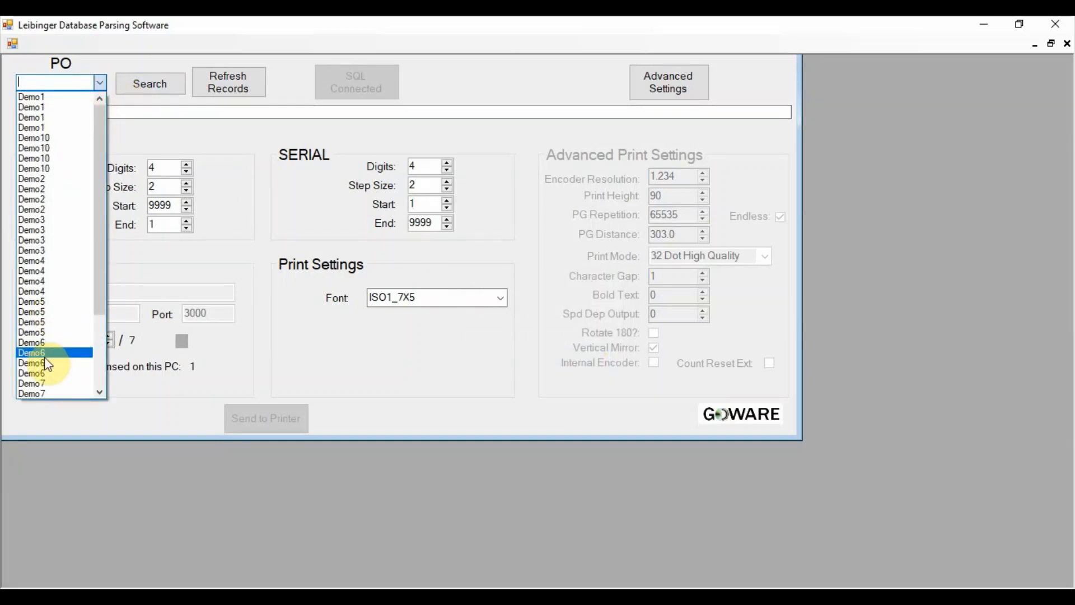
{"action": "left_click", "coordinate": [54, 301]}
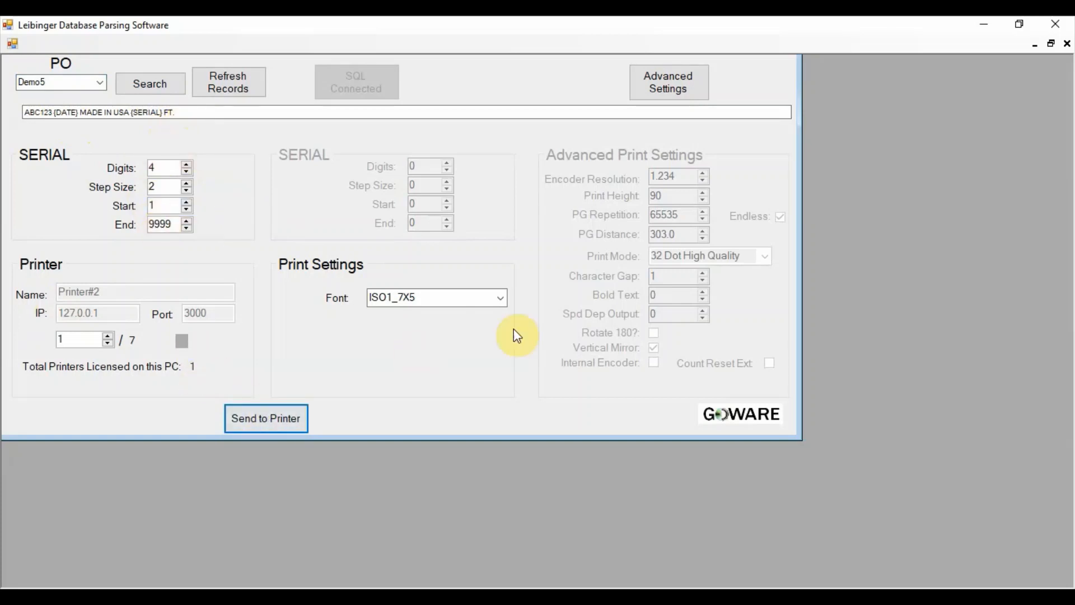
{"action": "left_click", "coordinate": [498, 297]}
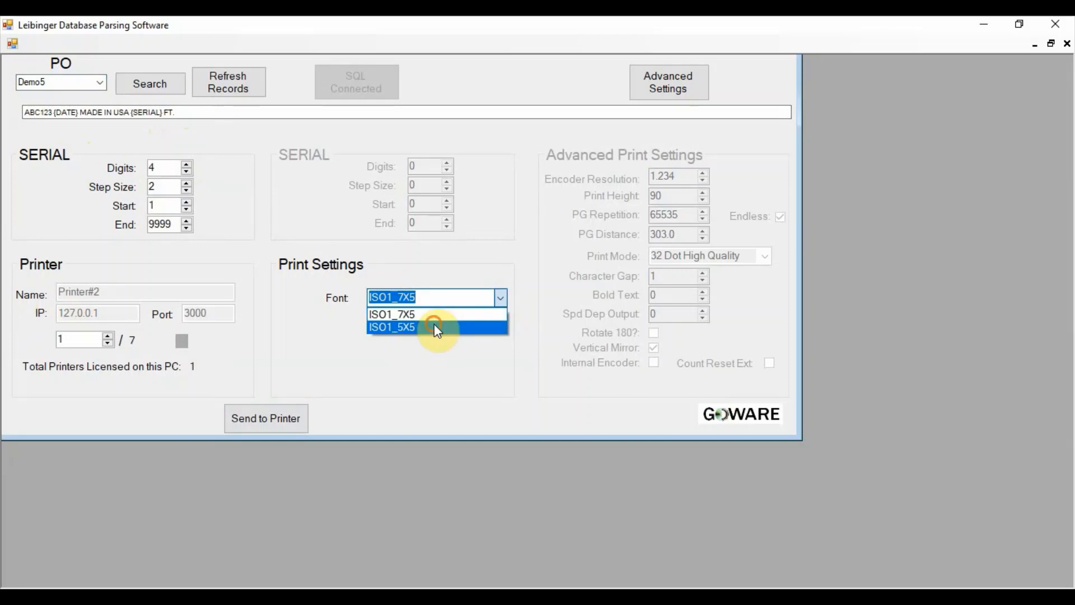
{"action": "left_click", "coordinate": [435, 328]}
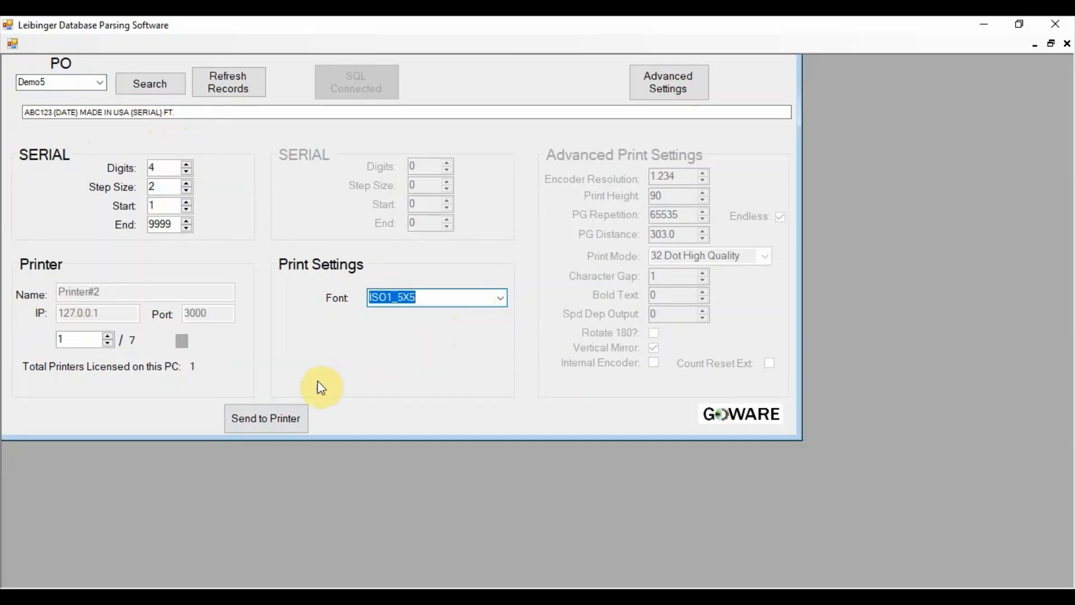
{"action": "left_click", "coordinate": [270, 422]}
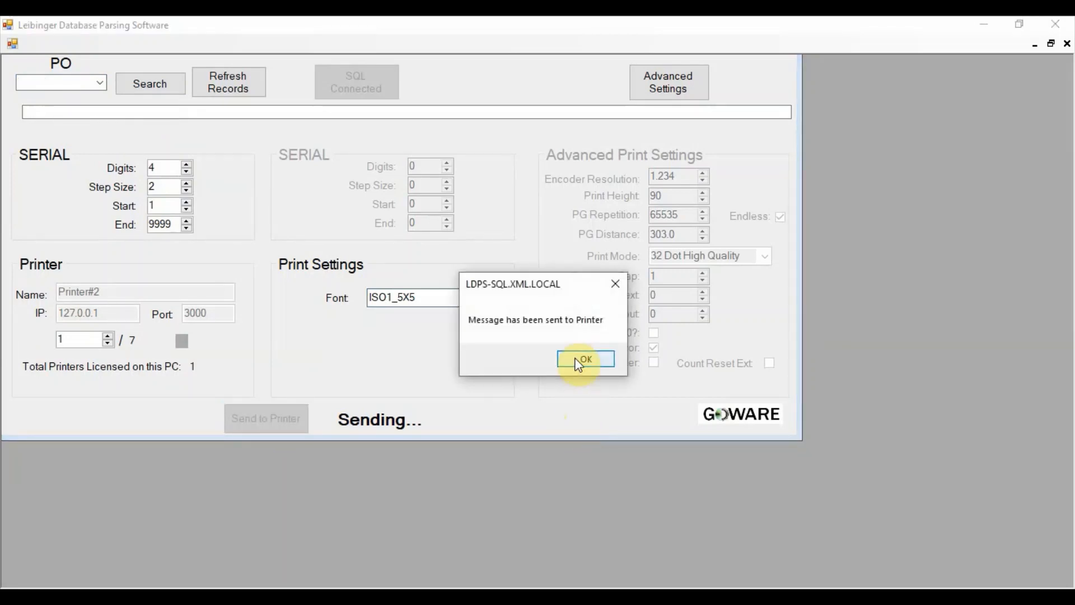
{"action": "left_click", "coordinate": [579, 365]}
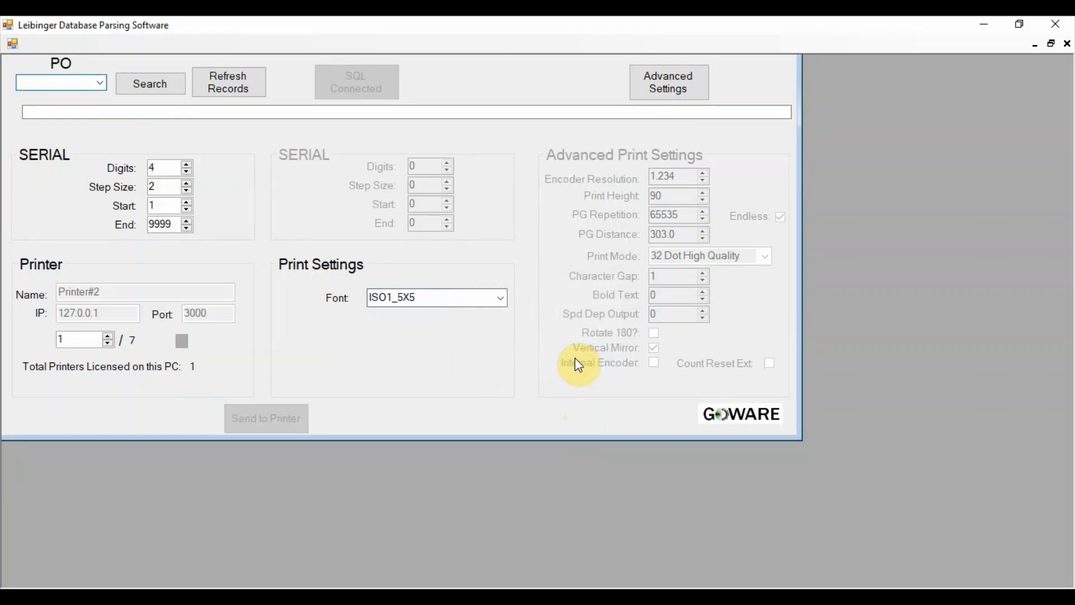
- Unlock the advanced settings by entering the access password
{"action": "left_click", "coordinate": [679, 96]}
{"action": "type", "text": "***"}
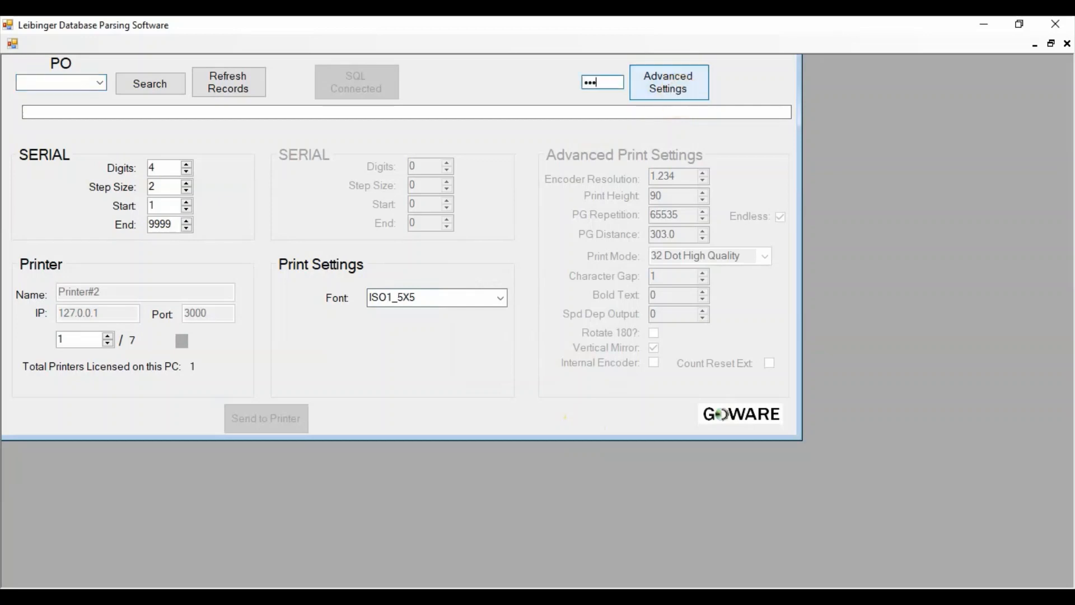
{"action": "type", "text": "*"}
{"action": "left_click", "coordinate": [679, 88]}
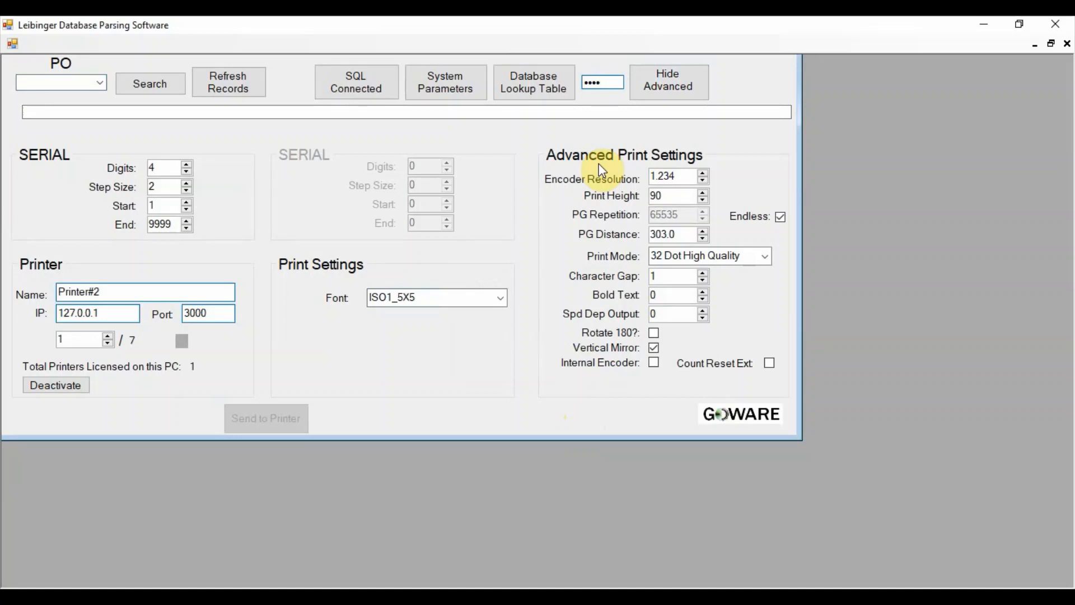
- View the SQL server login details for the connected database and close them without changes
{"action": "left_click", "coordinate": [362, 85]}
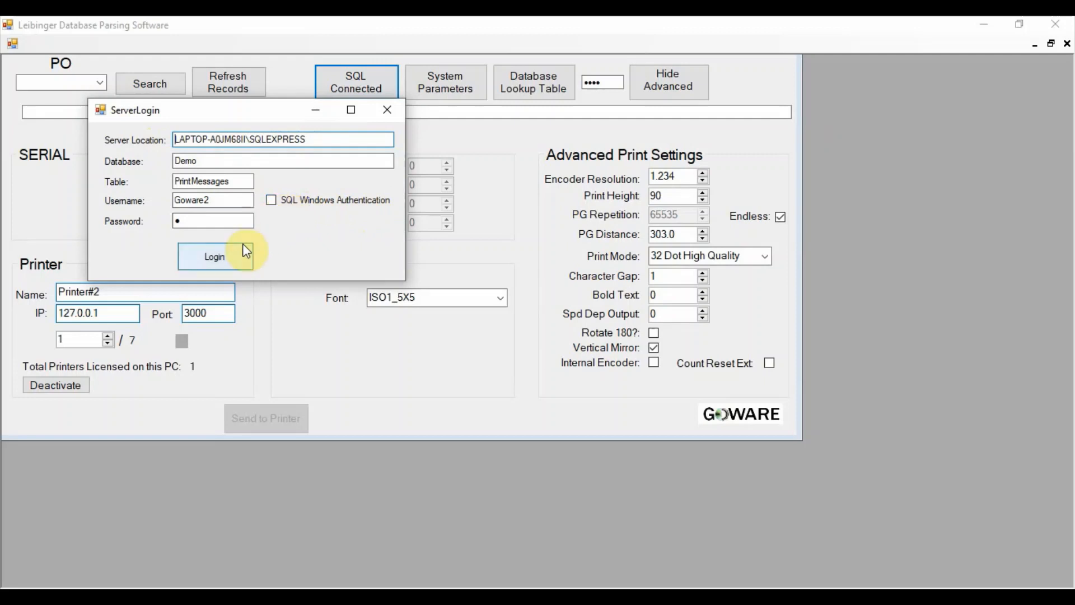
{"action": "left_click", "coordinate": [392, 114]}
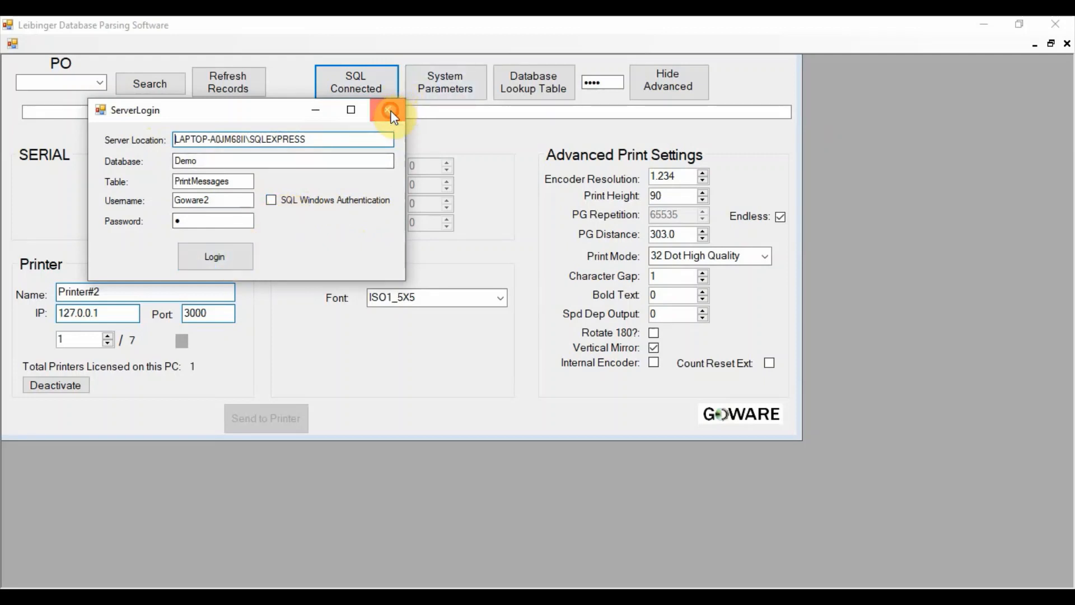
- Review the message field settings in the system parameters, enabling the 2nd Message option and disabling it again
{"action": "left_click", "coordinate": [455, 90]}
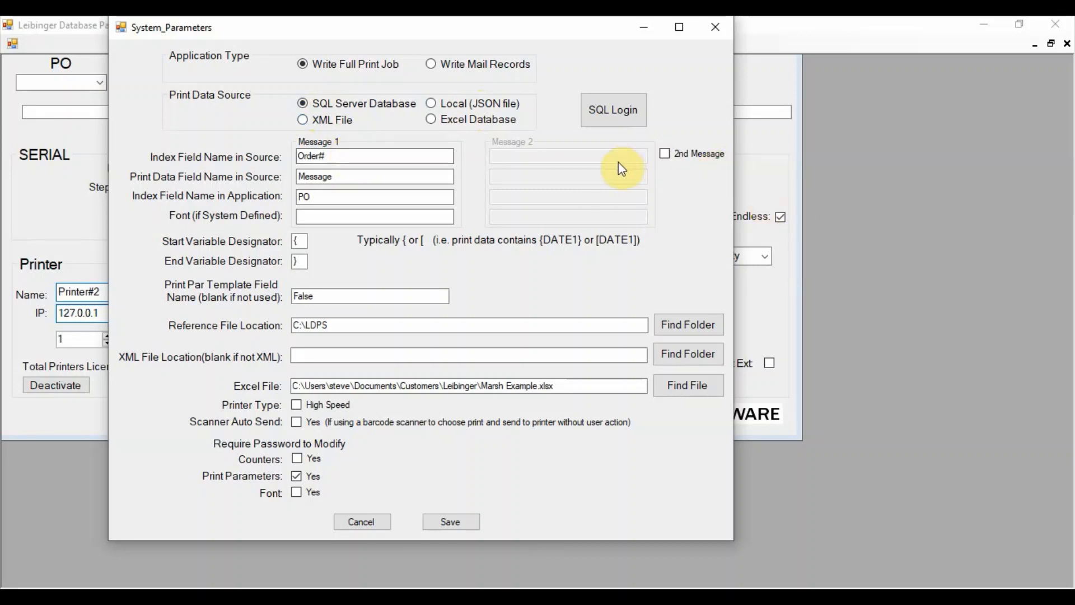
{"action": "left_click", "coordinate": [668, 156]}
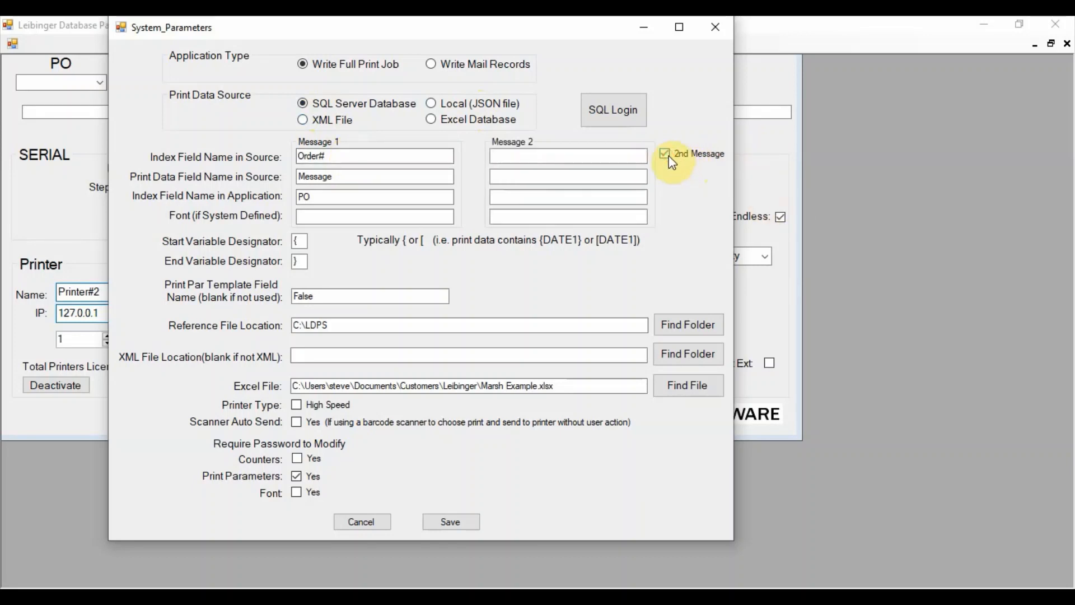
{"action": "left_click", "coordinate": [669, 155]}
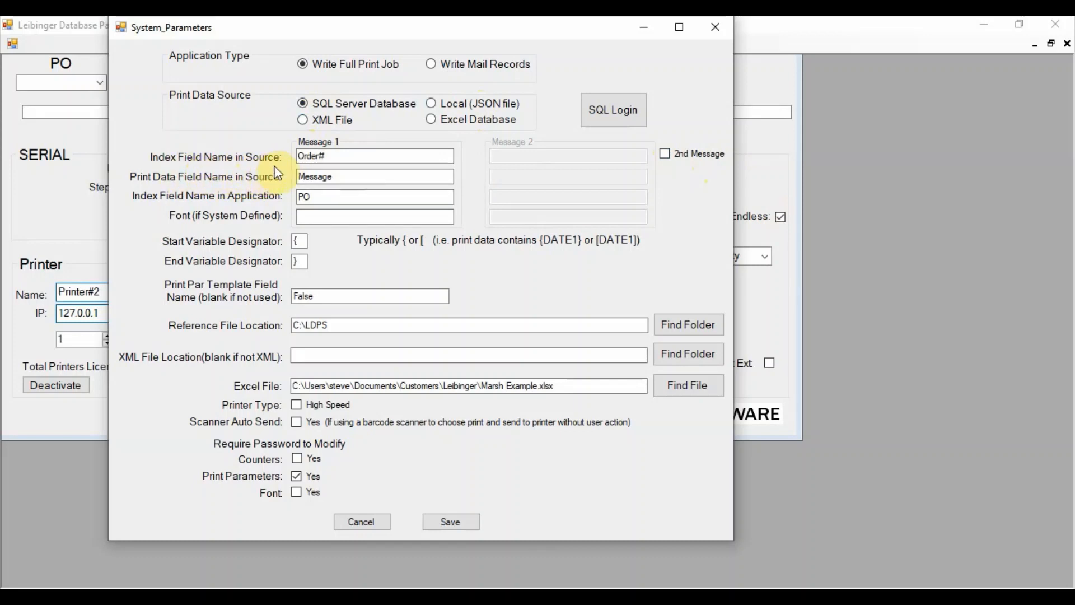
{"action": "left_click", "coordinate": [338, 157]}
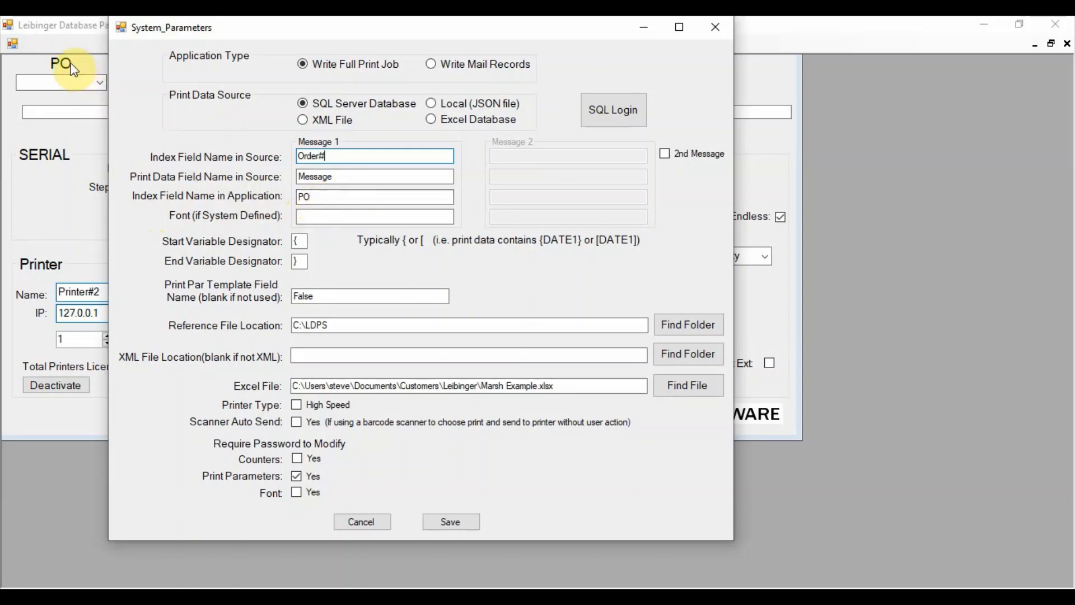
{"action": "left_click", "coordinate": [331, 218]}
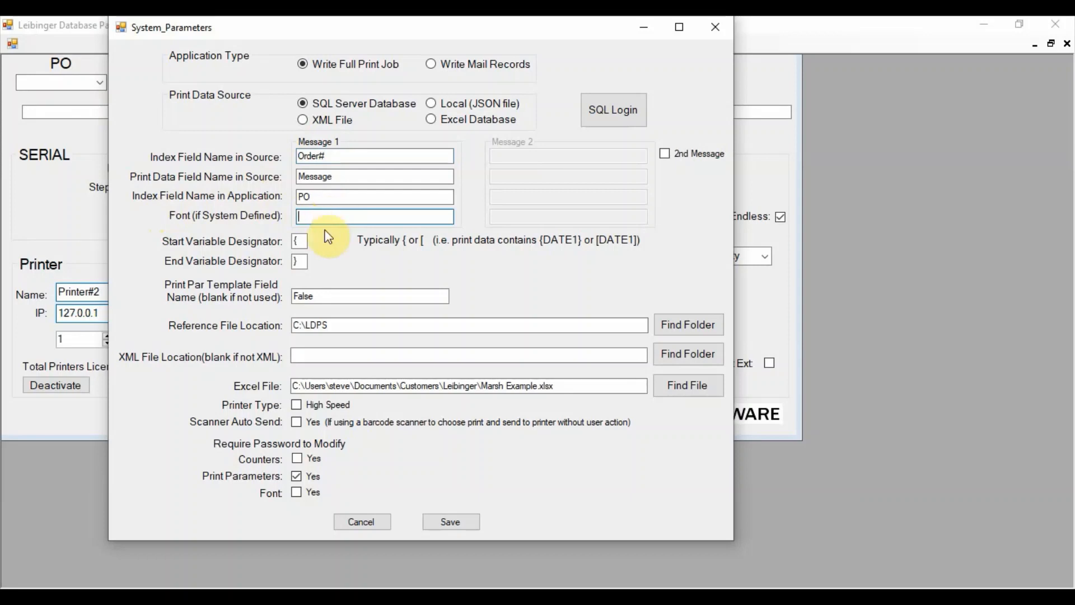
{"action": "left_click", "coordinate": [304, 241]}
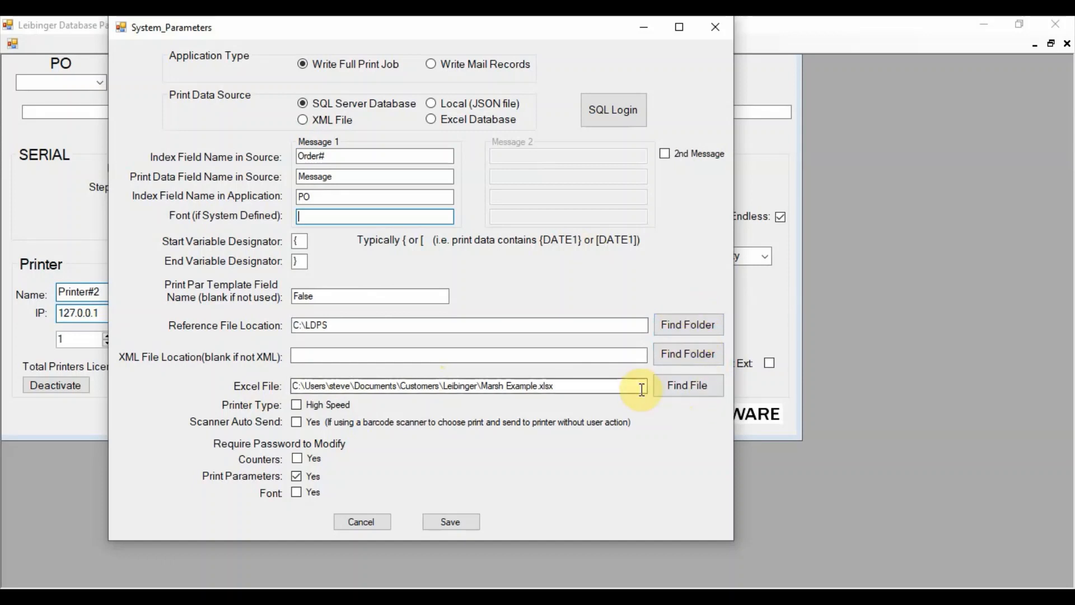
- Switch the High Speed printer type and Scanner Auto Send options on and back off, and save the system parameters
{"action": "left_click", "coordinate": [297, 405]}
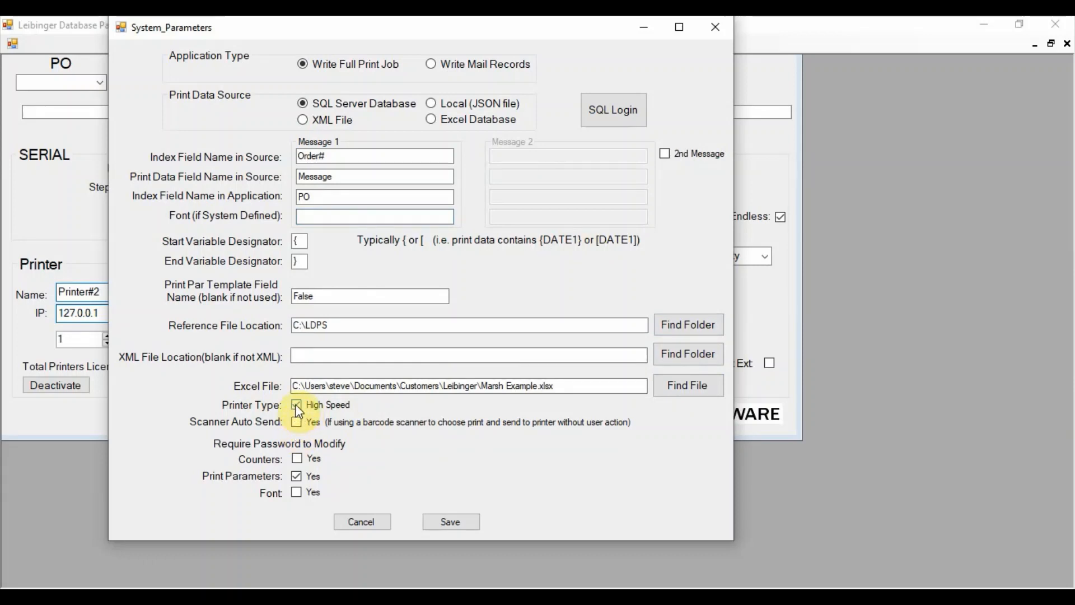
{"action": "left_click", "coordinate": [297, 406]}
{"action": "left_click", "coordinate": [297, 422]}
{"action": "left_click", "coordinate": [297, 422]}
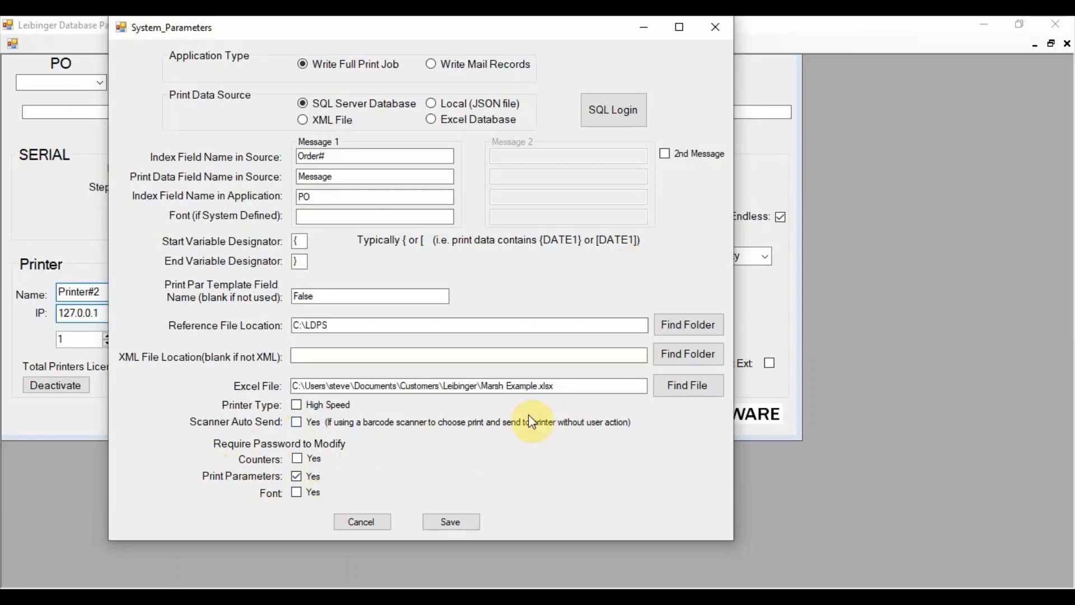
{"action": "left_click", "coordinate": [451, 522]}
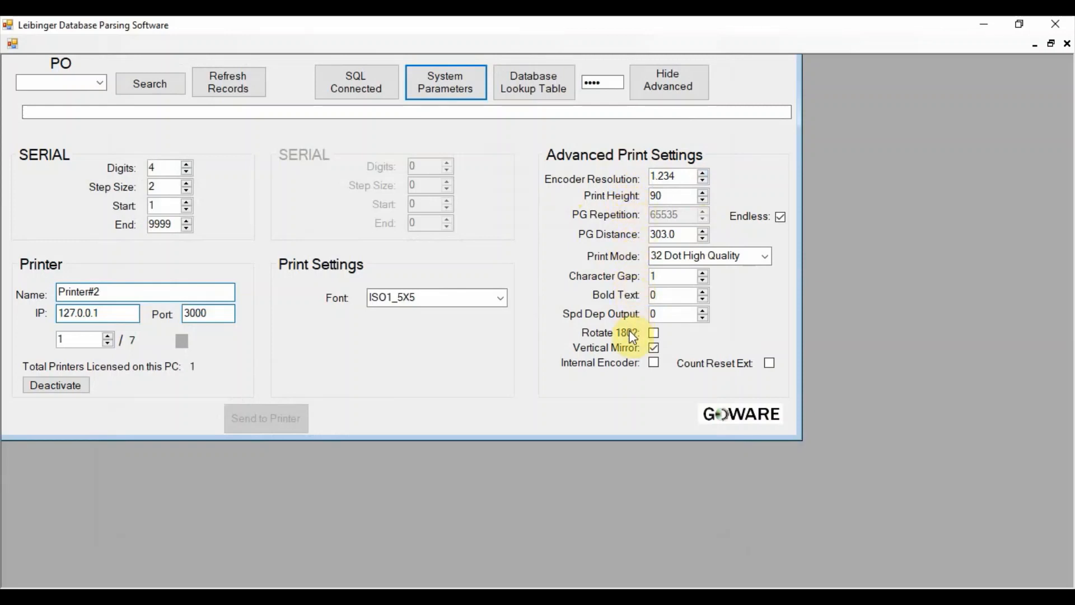
- Review the available print modes without changing the selection, and toggle the Endless option for PG Repetition off and back on
{"action": "left_click", "coordinate": [764, 259]}
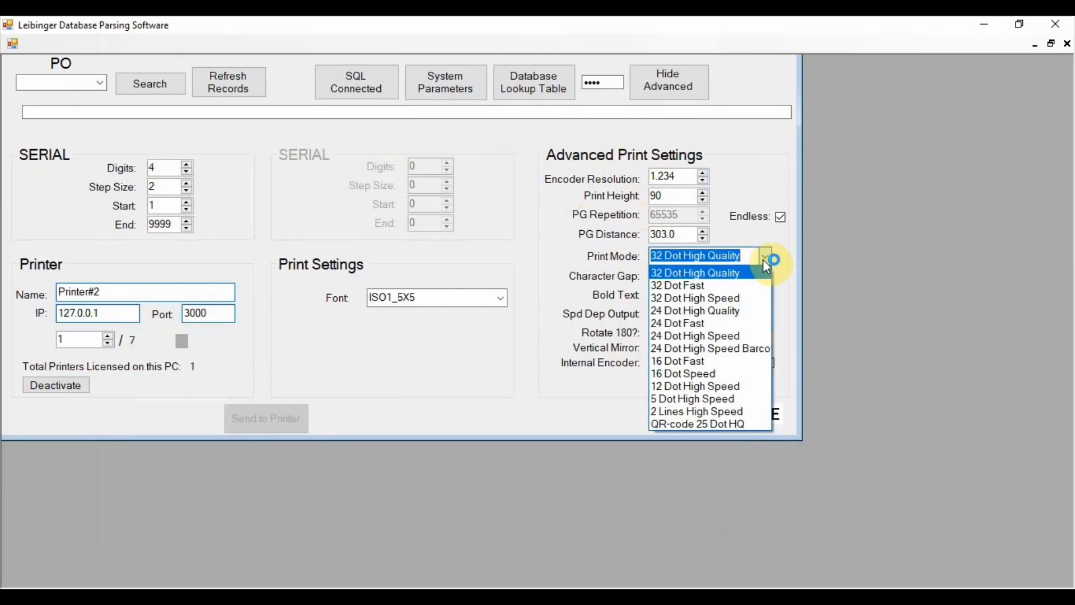
{"action": "left_click", "coordinate": [764, 260]}
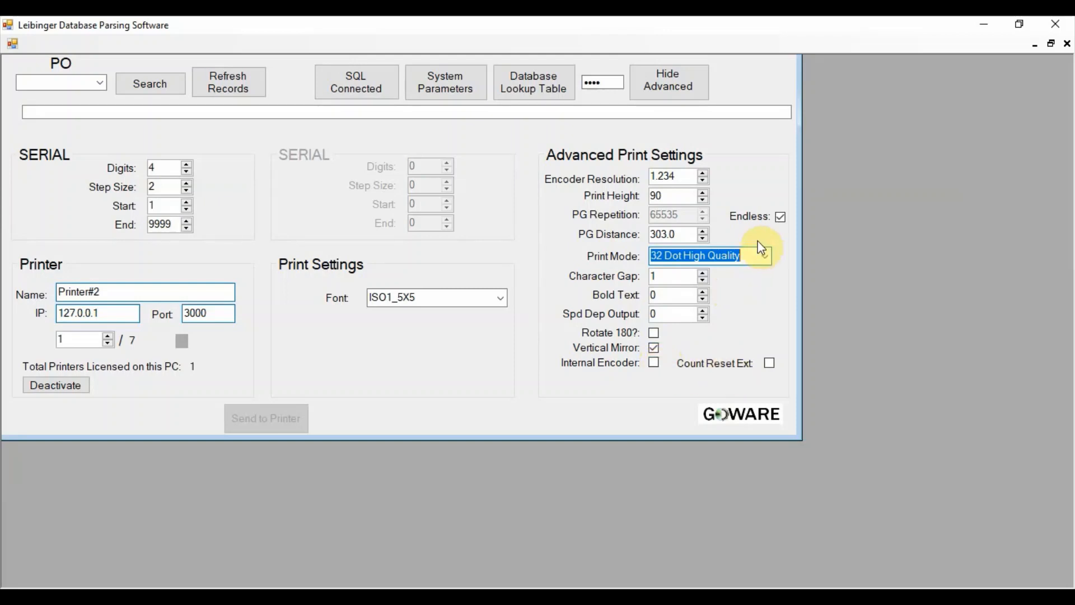
{"action": "left_click", "coordinate": [780, 219]}
{"action": "left_click", "coordinate": [780, 218]}
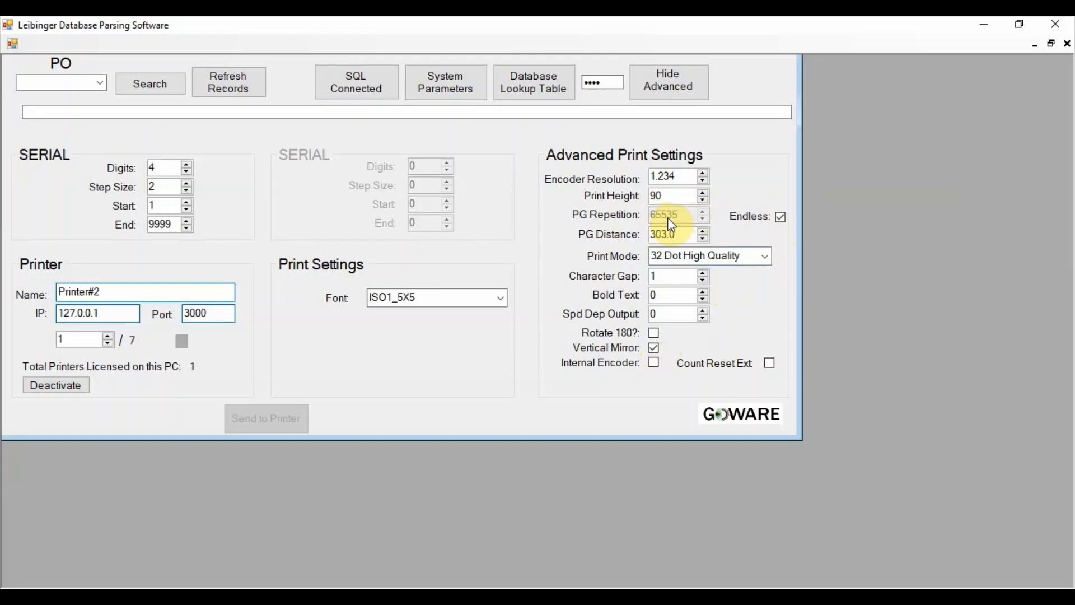
- Open the database lookup table and browse the date variable definitions from the first through the fourth entry
{"action": "left_click", "coordinate": [531, 89]}
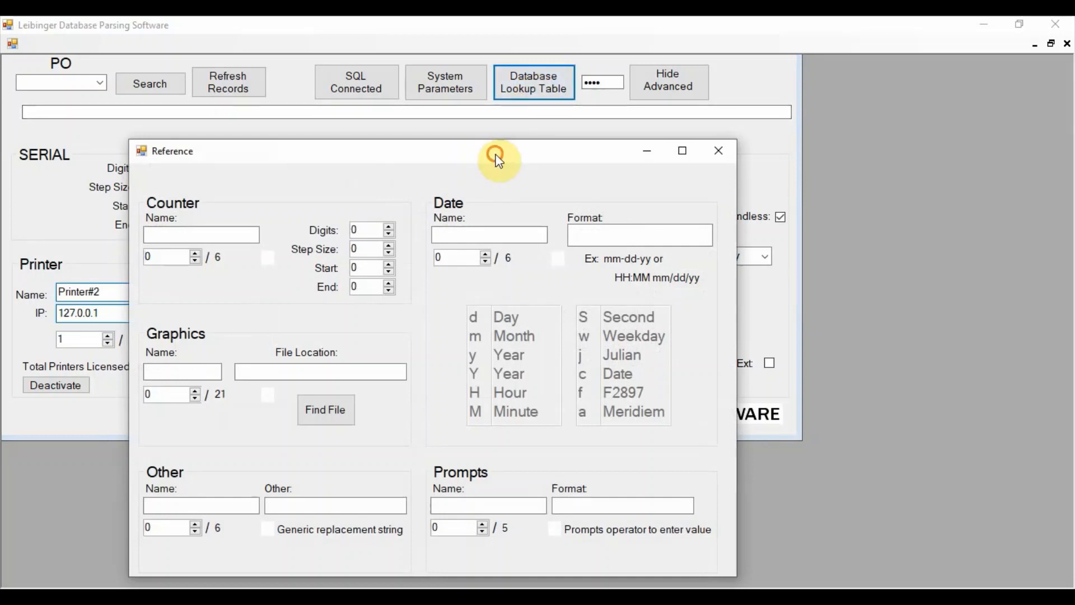
{"action": "left_click_drag", "start_coordinate": [495, 156], "coordinate": [707, 112]}
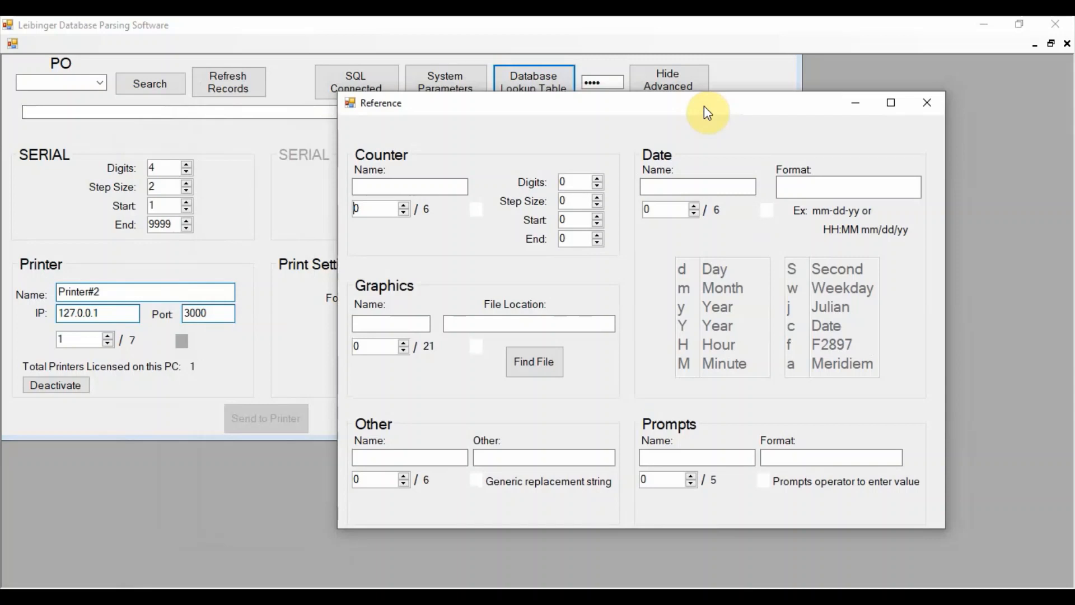
{"action": "left_click", "coordinate": [694, 206]}
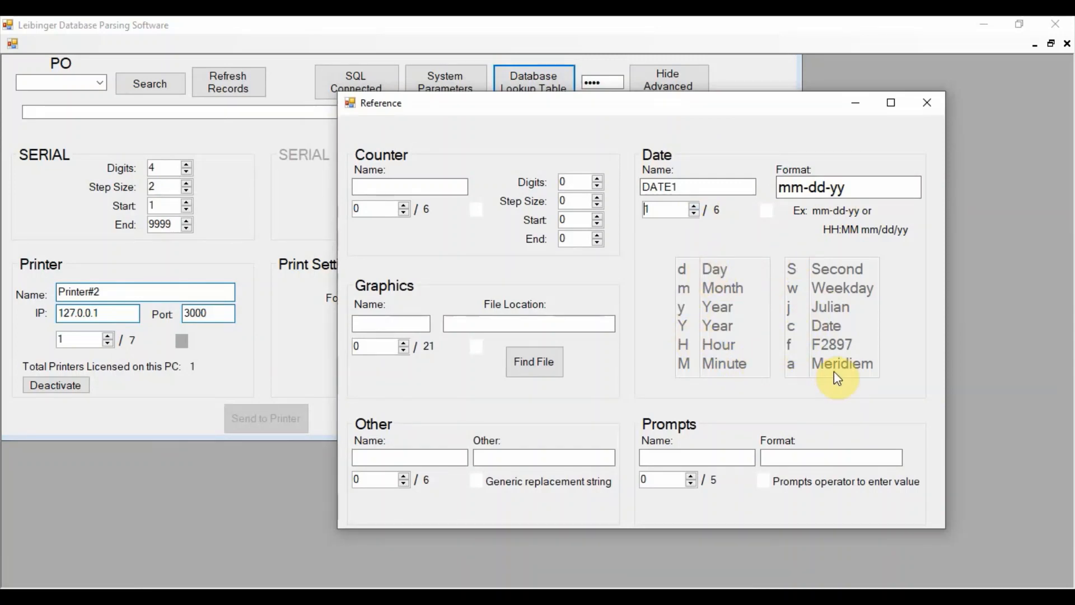
{"action": "left_click", "coordinate": [695, 205]}
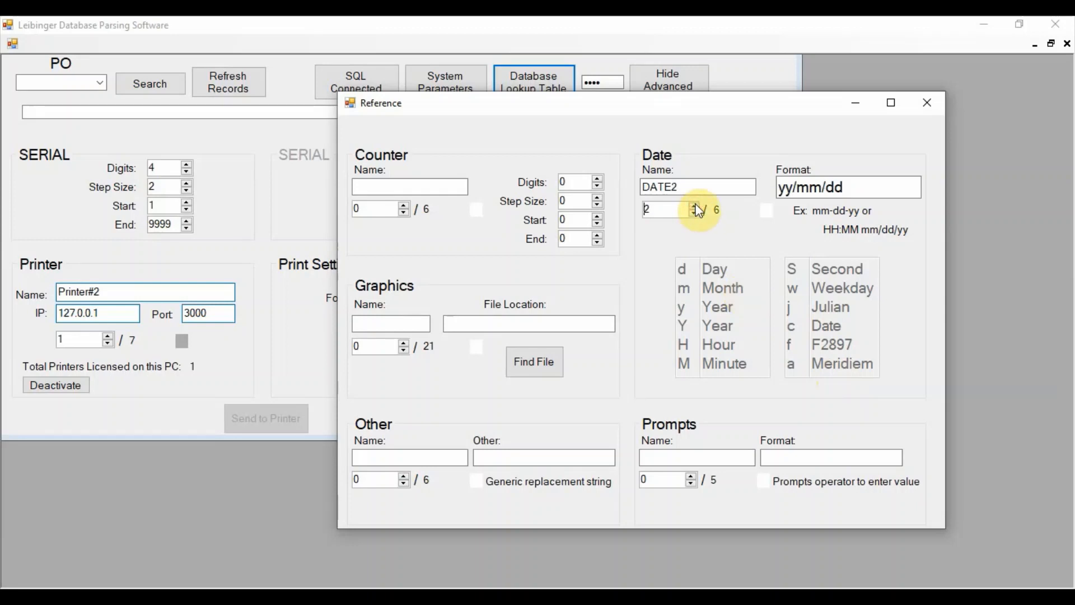
{"action": "left_click", "coordinate": [695, 206]}
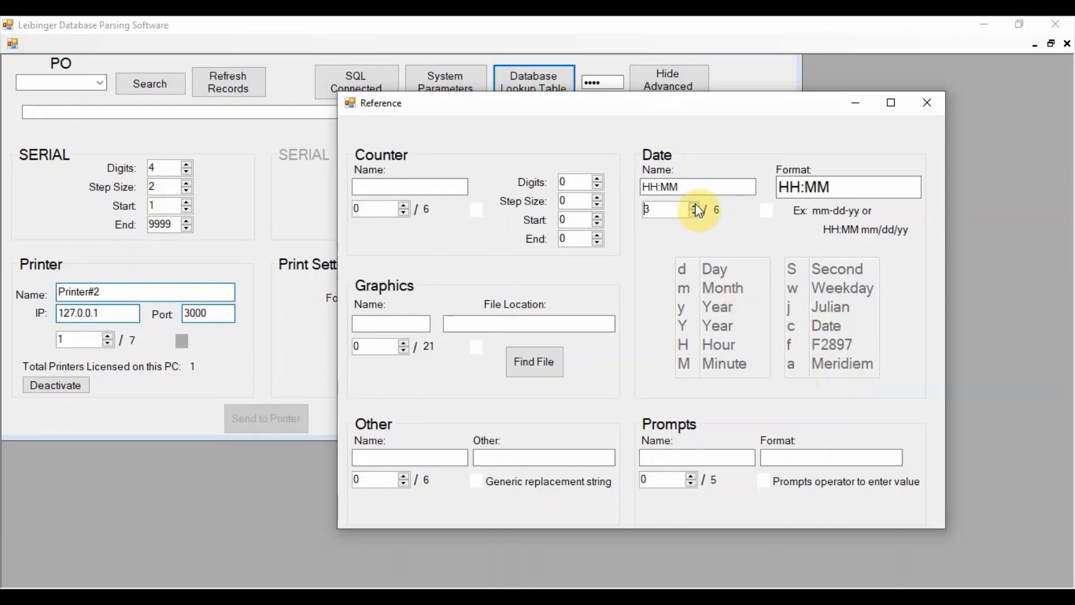
{"action": "left_click", "coordinate": [695, 207]}
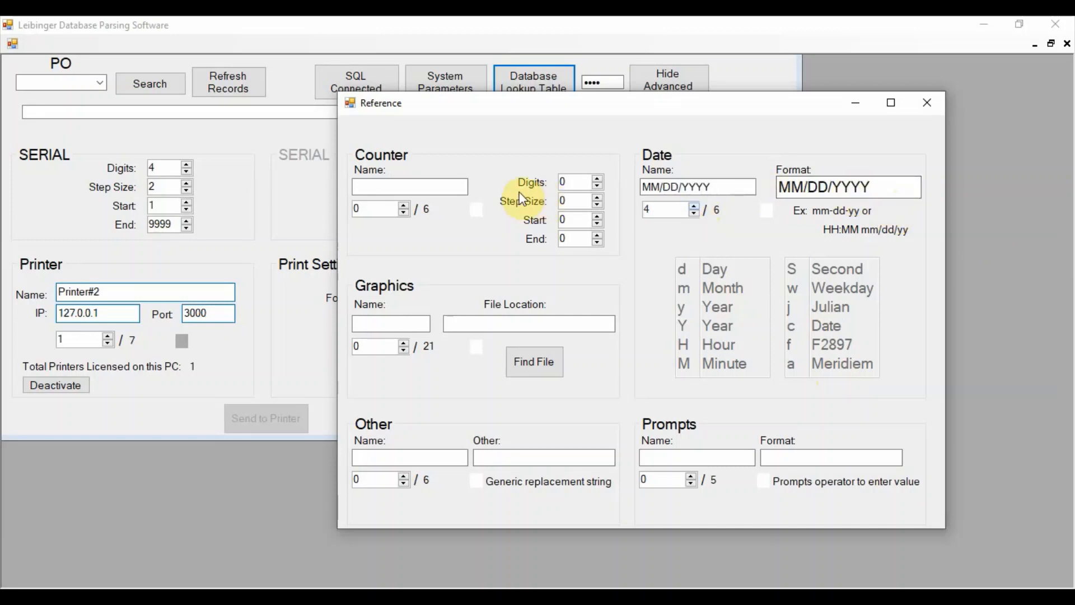
- Browse the counter definitions in the lookup table from the first through the fifth entry
{"action": "left_click", "coordinate": [405, 207]}
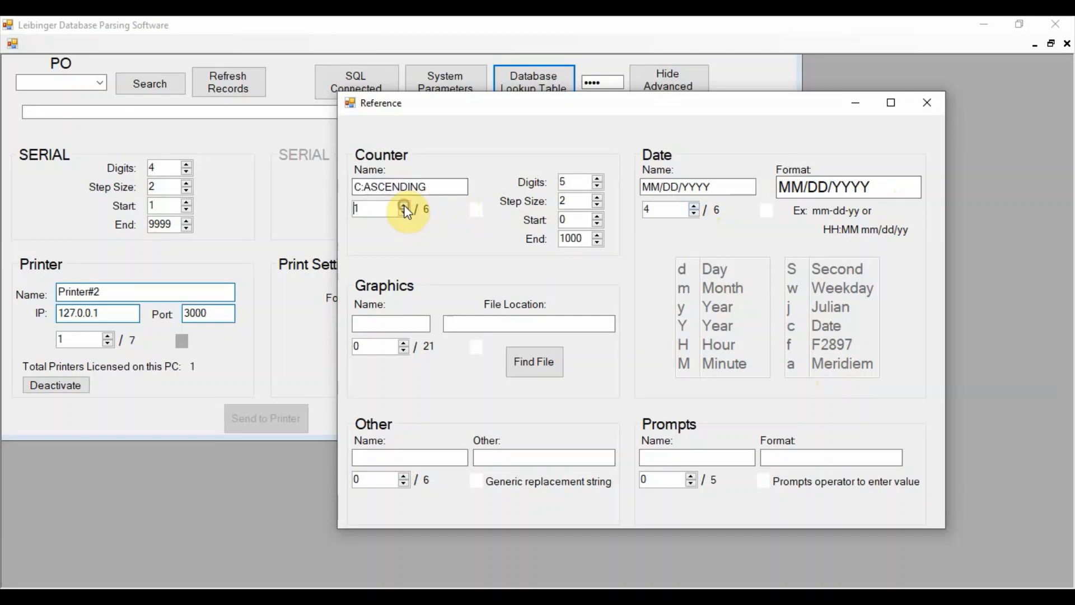
{"action": "left_click", "coordinate": [404, 207]}
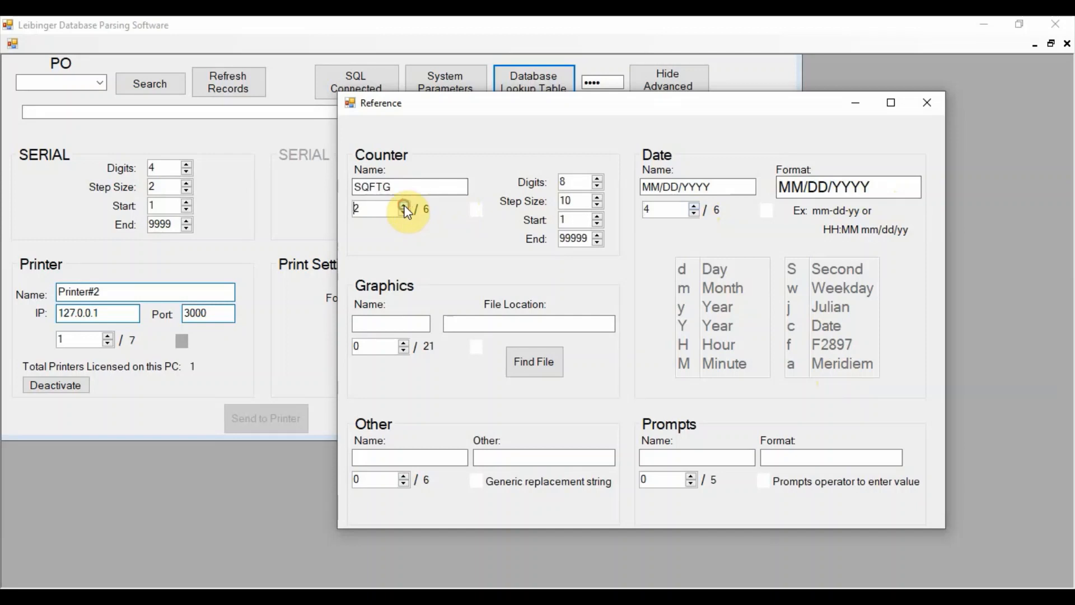
{"action": "left_click", "coordinate": [404, 207]}
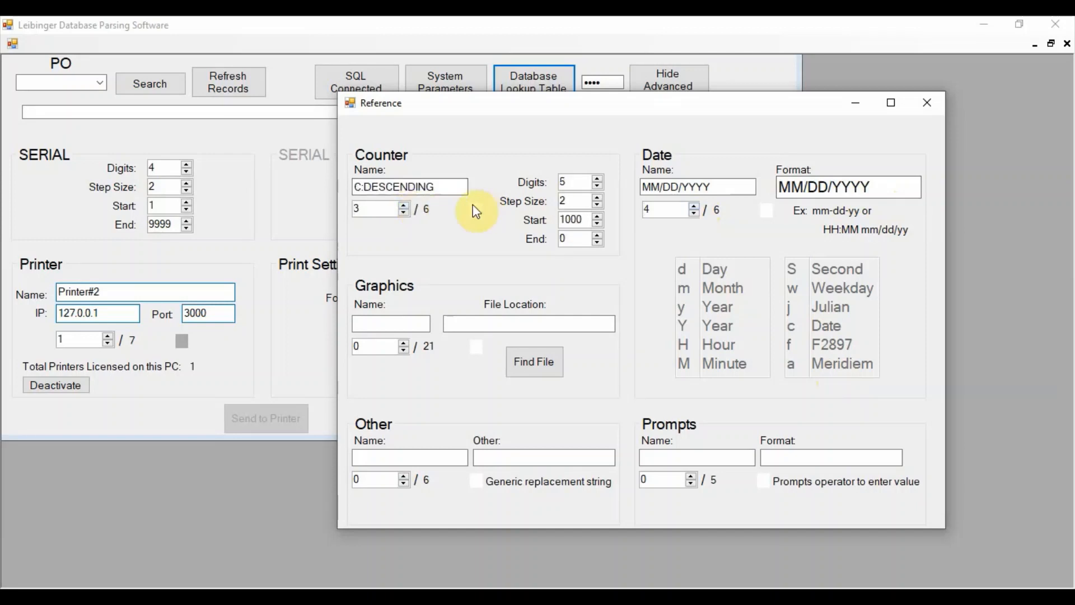
{"action": "left_click", "coordinate": [404, 207]}
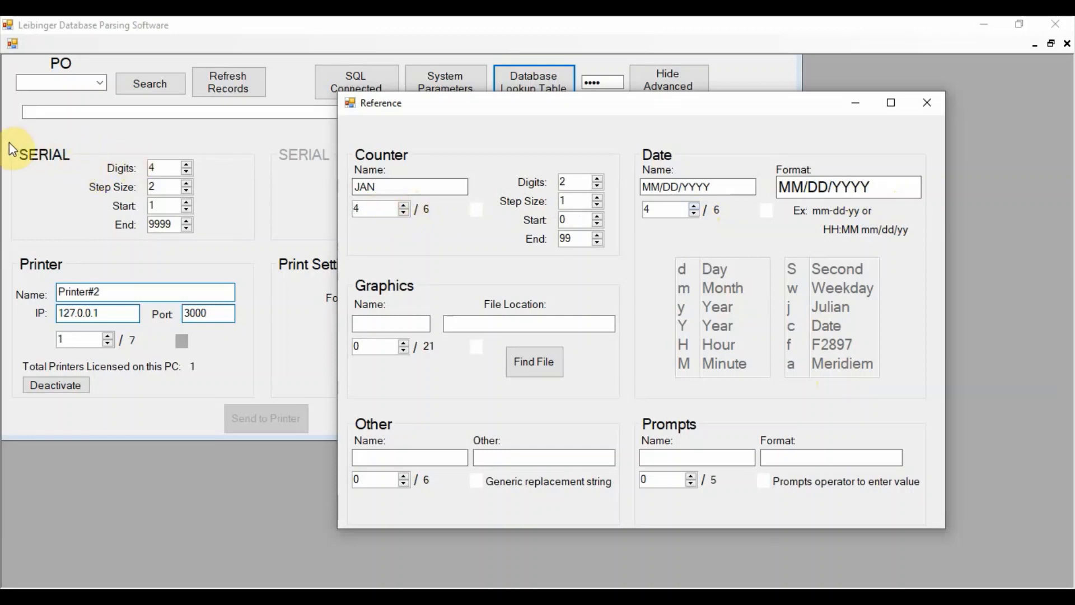
{"action": "left_click", "coordinate": [404, 206]}
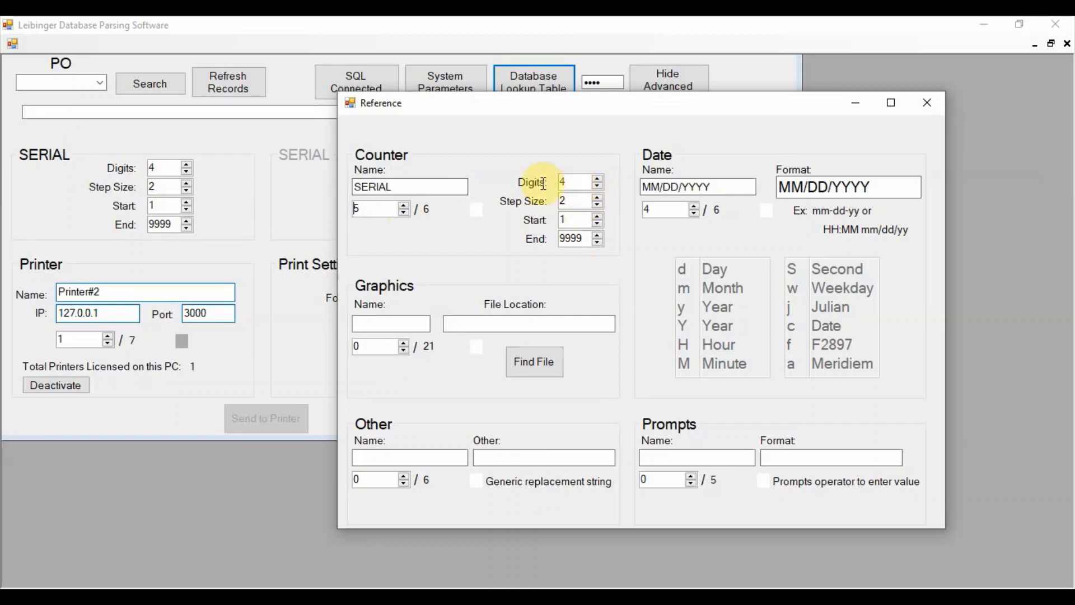
- Start a new seventh counter entry in the lookup table, naming it DEMO with 3 digits
{"action": "left_click", "coordinate": [404, 207]}
{"action": "left_click", "coordinate": [404, 206]}
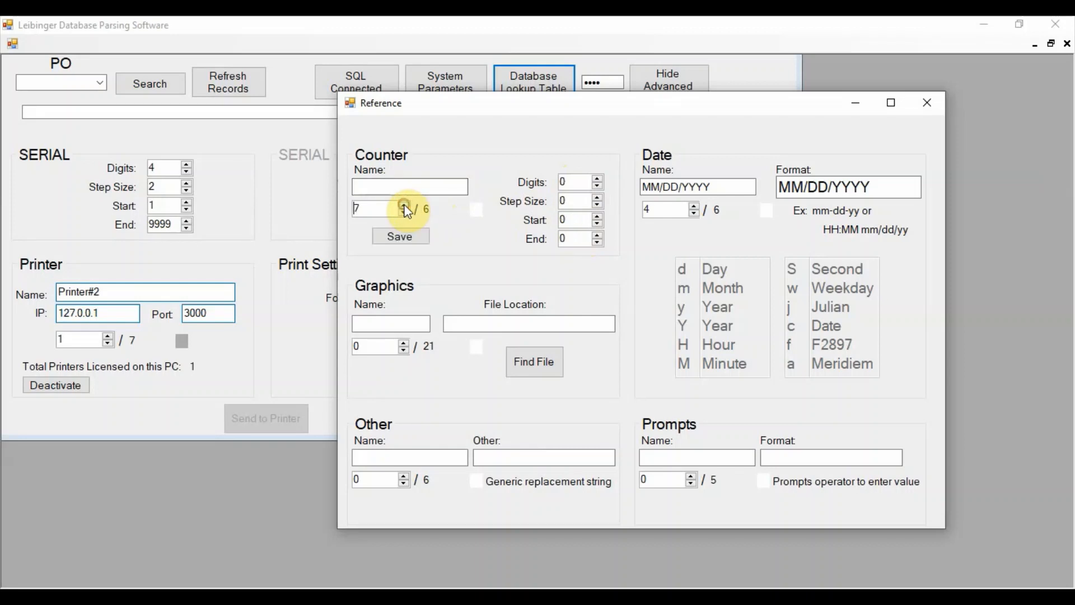
{"action": "left_click", "coordinate": [403, 188]}
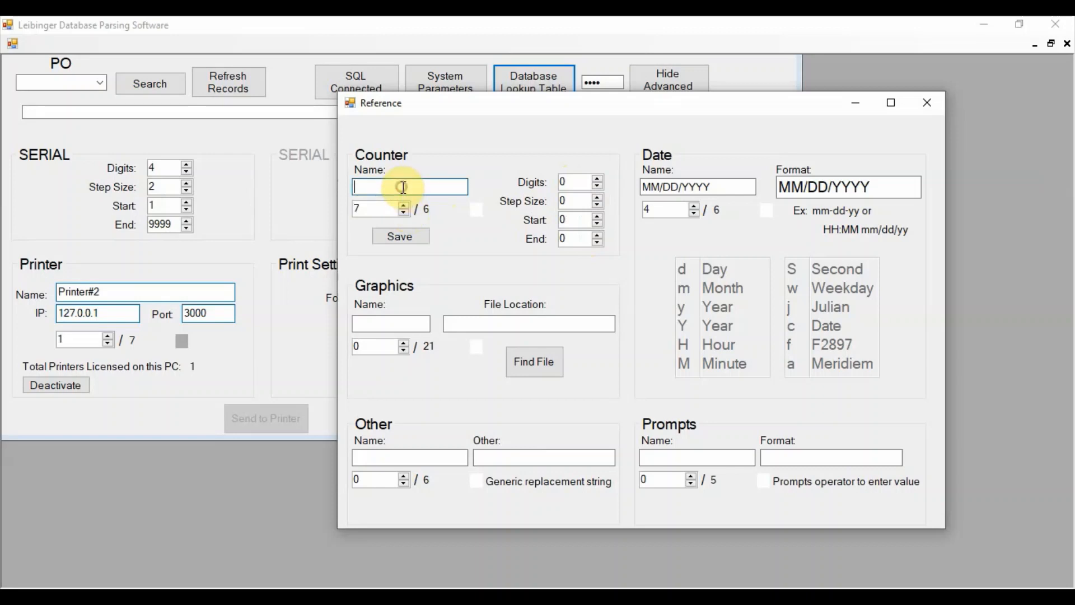
{"action": "type", "text": "DEMO"}
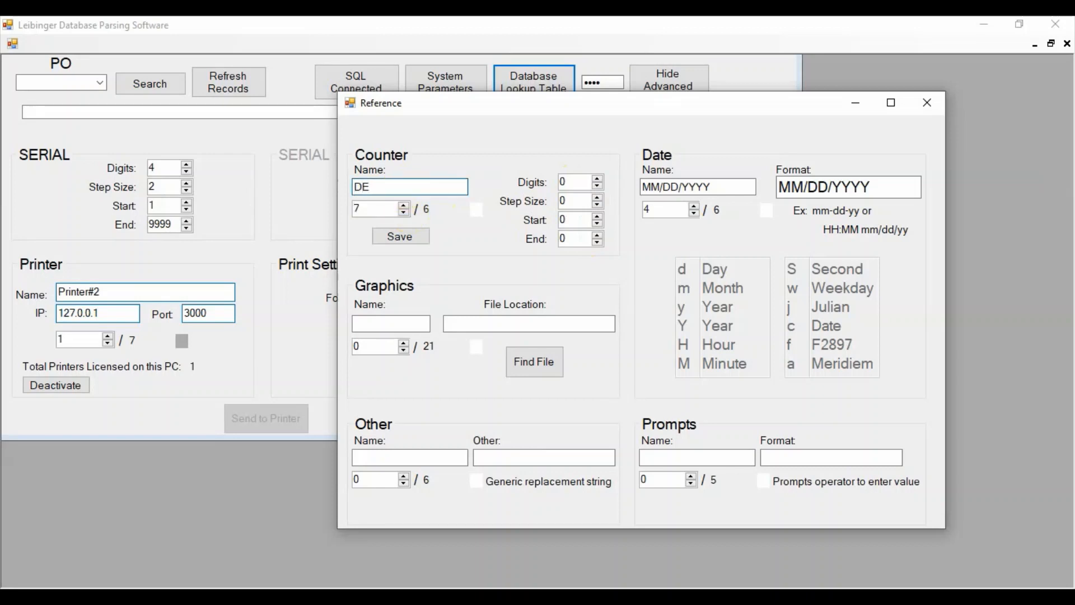
{"action": "left_click", "coordinate": [566, 185]}
{"action": "key", "text": "BackSpace"}
{"action": "type", "text": "3"}
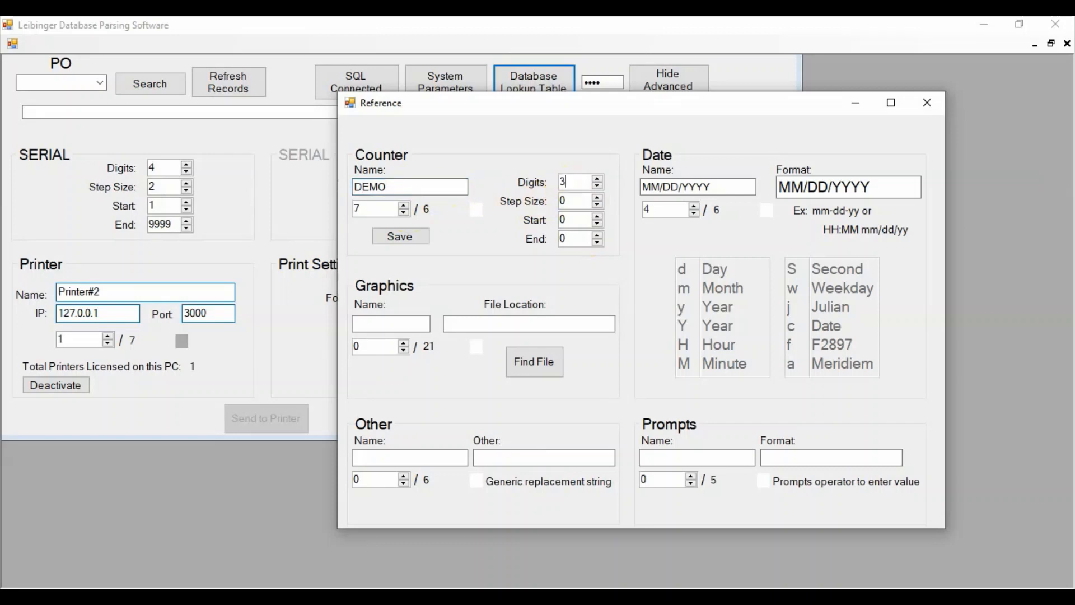
- Give the DEMO counter a step size of 1 and an end value of 100, then save the entry and check it
{"action": "left_click", "coordinate": [583, 201]}
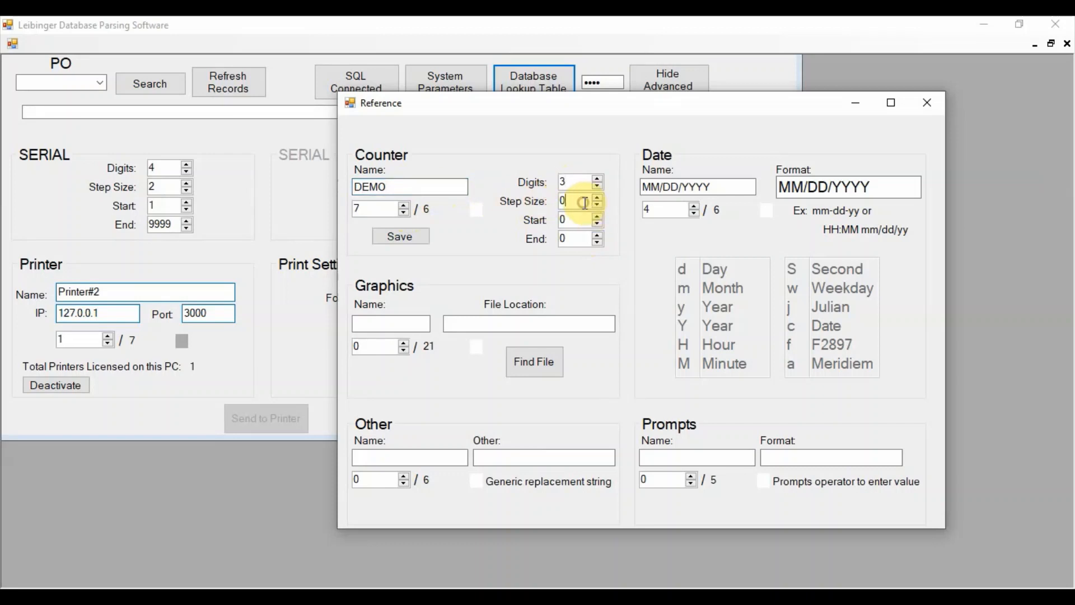
{"action": "key", "text": "BackSpace"}
{"action": "type", "text": "1"}
{"action": "left_click", "coordinate": [576, 220]}
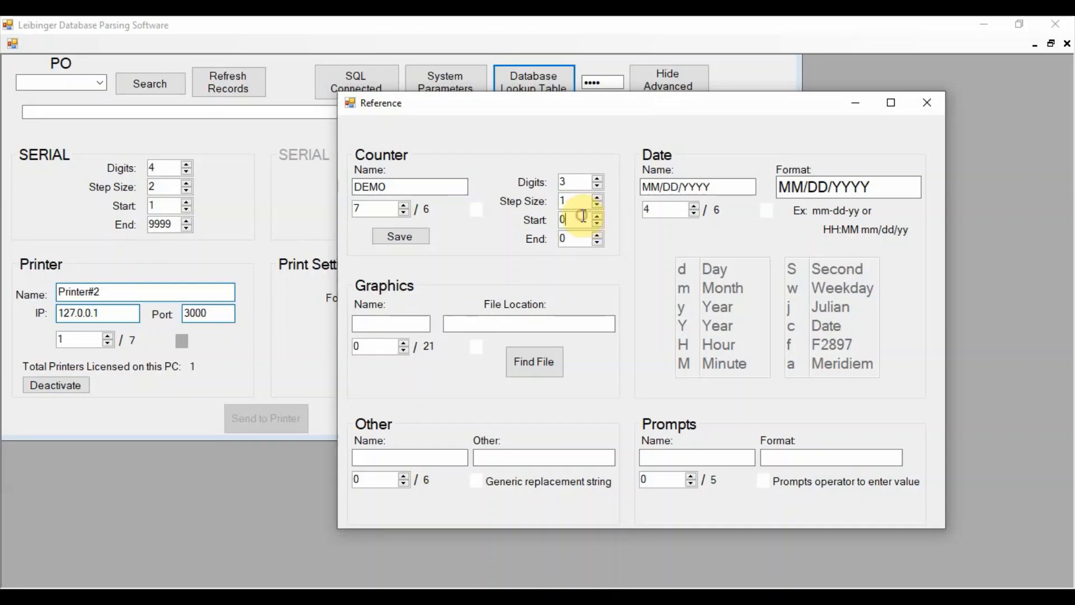
{"action": "left_click", "coordinate": [578, 240]}
{"action": "key", "text": "BackSpace"}
{"action": "type", "text": "100"}
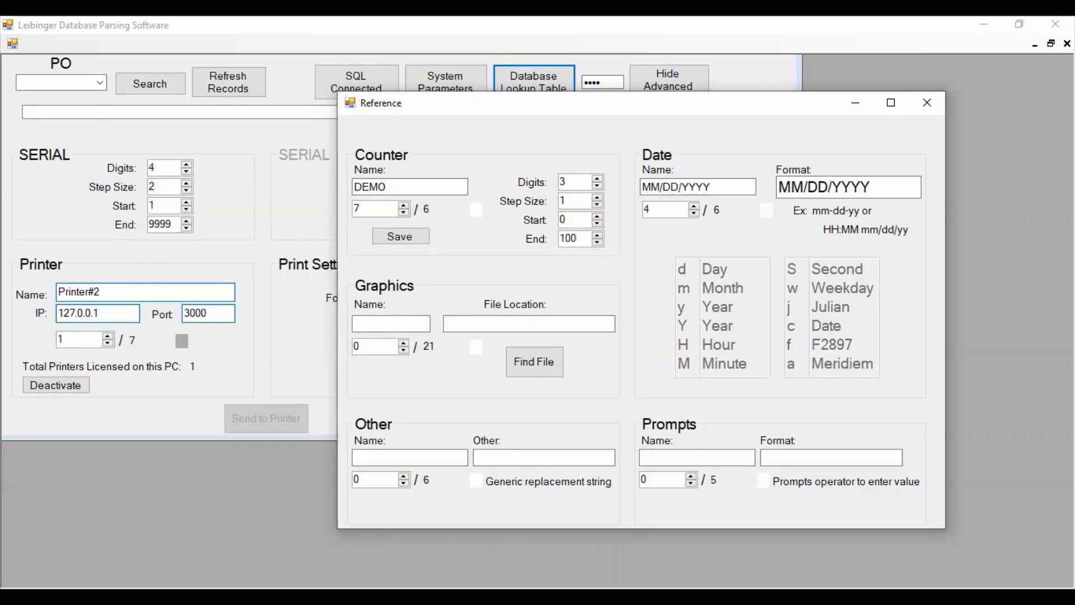
{"action": "left_click", "coordinate": [418, 236]}
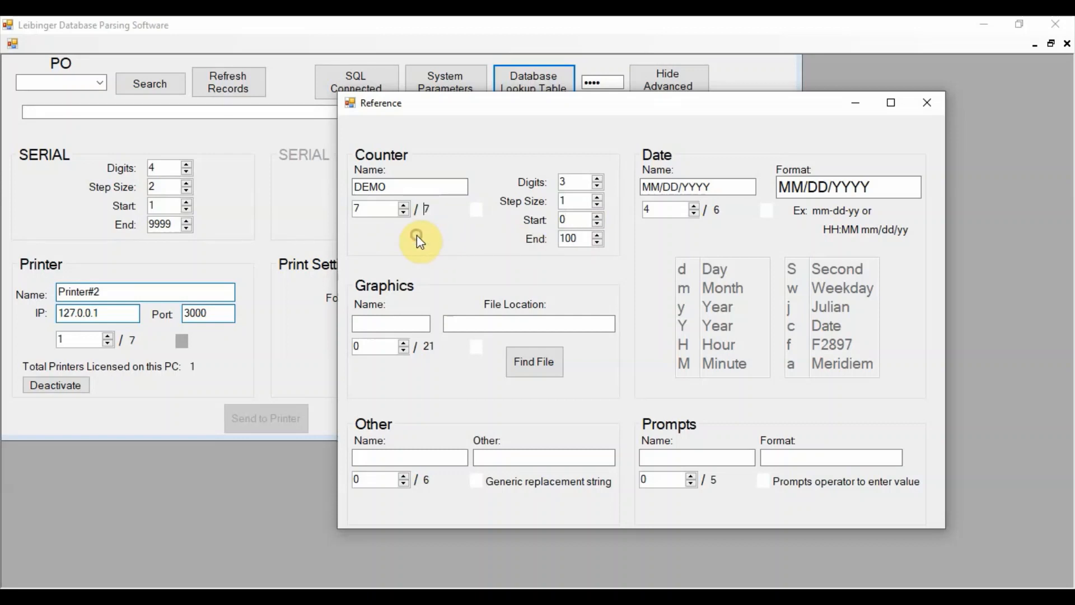
{"action": "left_click", "coordinate": [403, 211]}
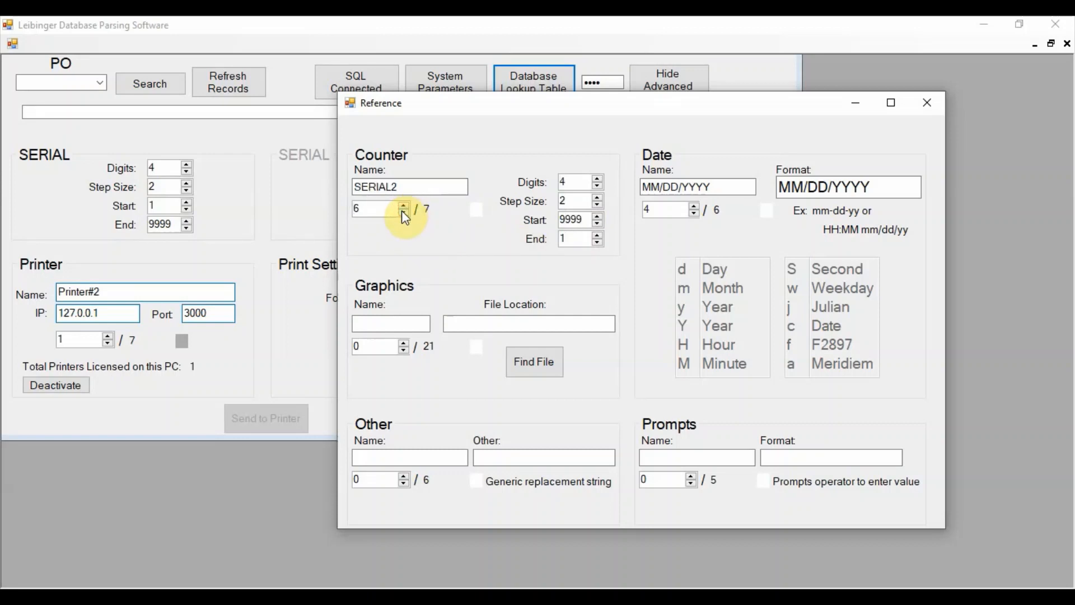
{"action": "left_click", "coordinate": [403, 206]}
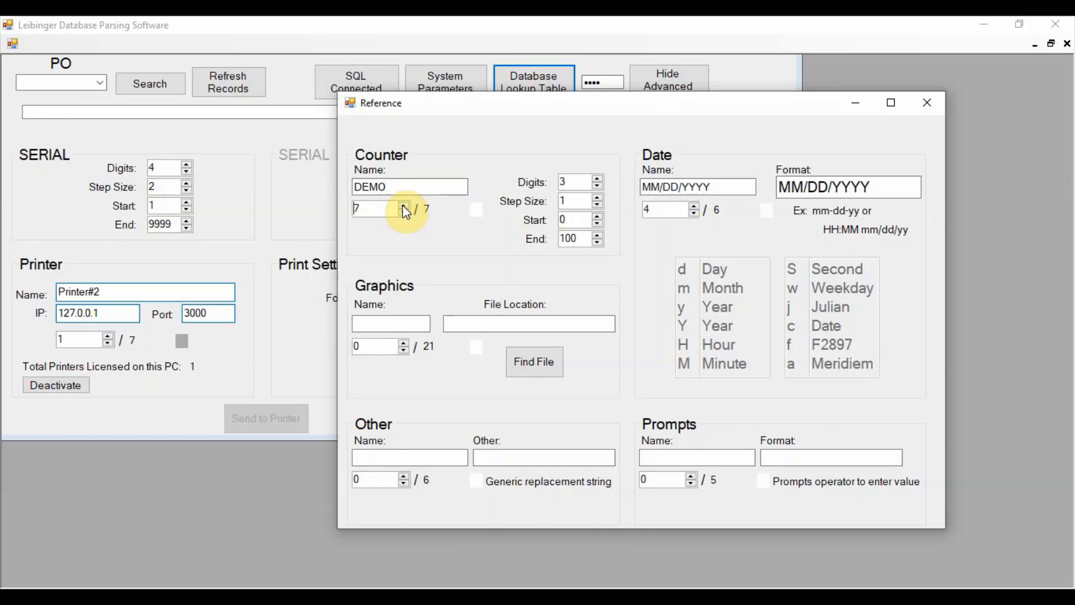
- Browse the graphics definitions and their file locations from the first through the third entry
{"action": "left_click", "coordinate": [404, 342]}
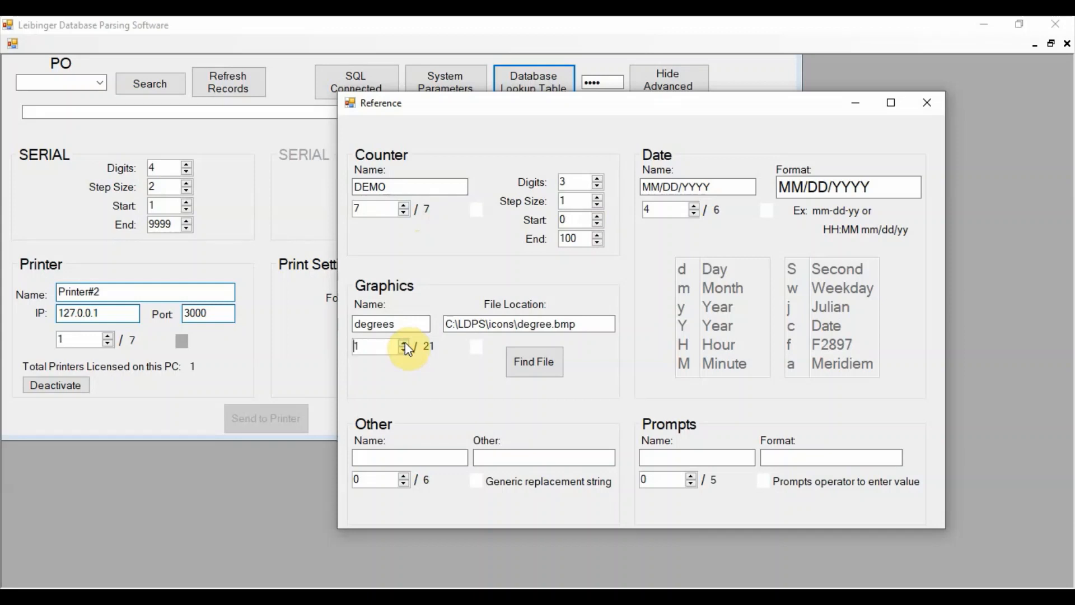
{"action": "left_click", "coordinate": [405, 342]}
{"action": "left_click", "coordinate": [405, 343]}
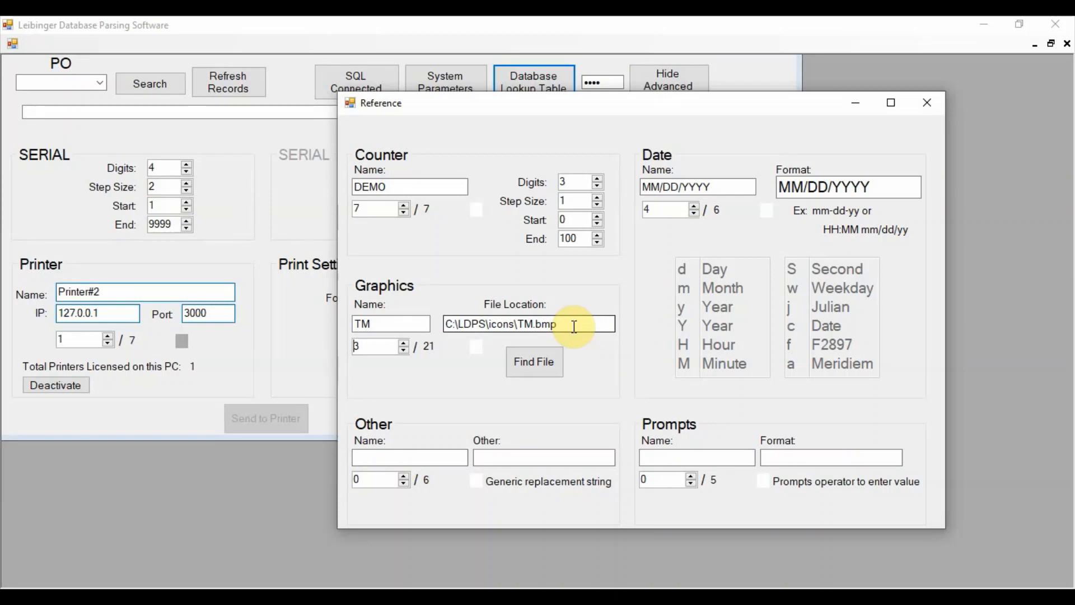
- Browse the generic replacement strings under Other up to the fourth entry and return to the second, Assorted
{"action": "left_click", "coordinate": [414, 451]}
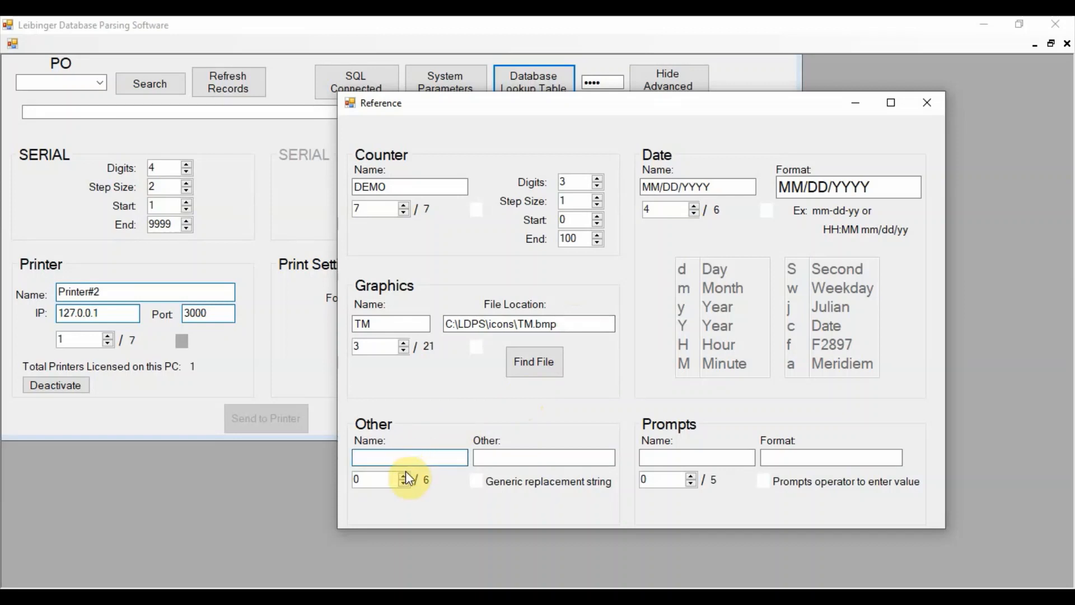
{"action": "left_click", "coordinate": [405, 474]}
{"action": "left_click", "coordinate": [406, 474]}
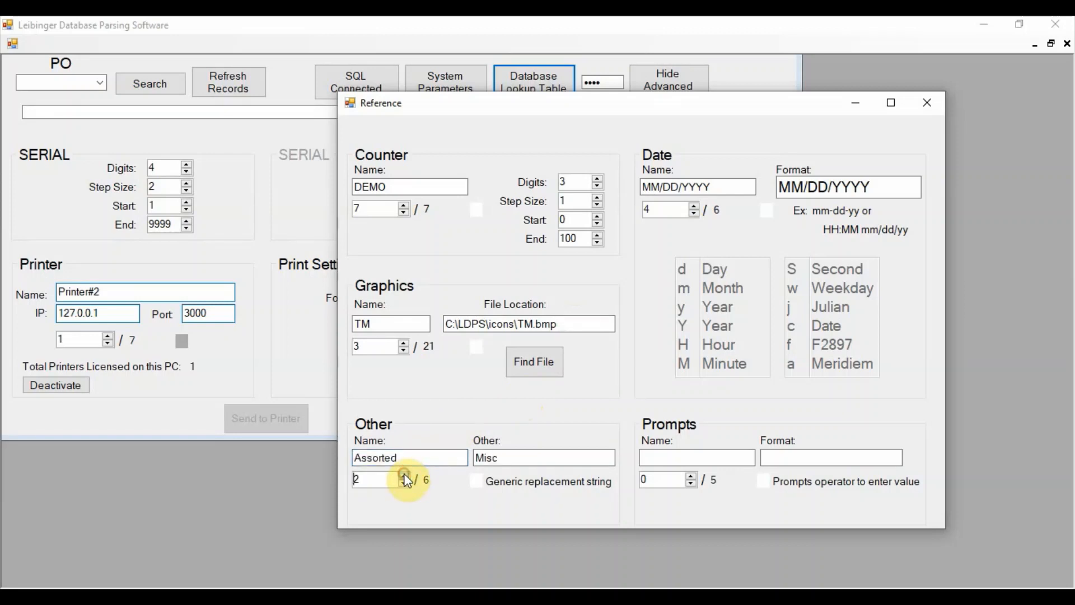
{"action": "left_click", "coordinate": [404, 476]}
{"action": "left_click", "coordinate": [405, 475]}
{"action": "left_click", "coordinate": [404, 483]}
{"action": "left_click", "coordinate": [403, 482]}
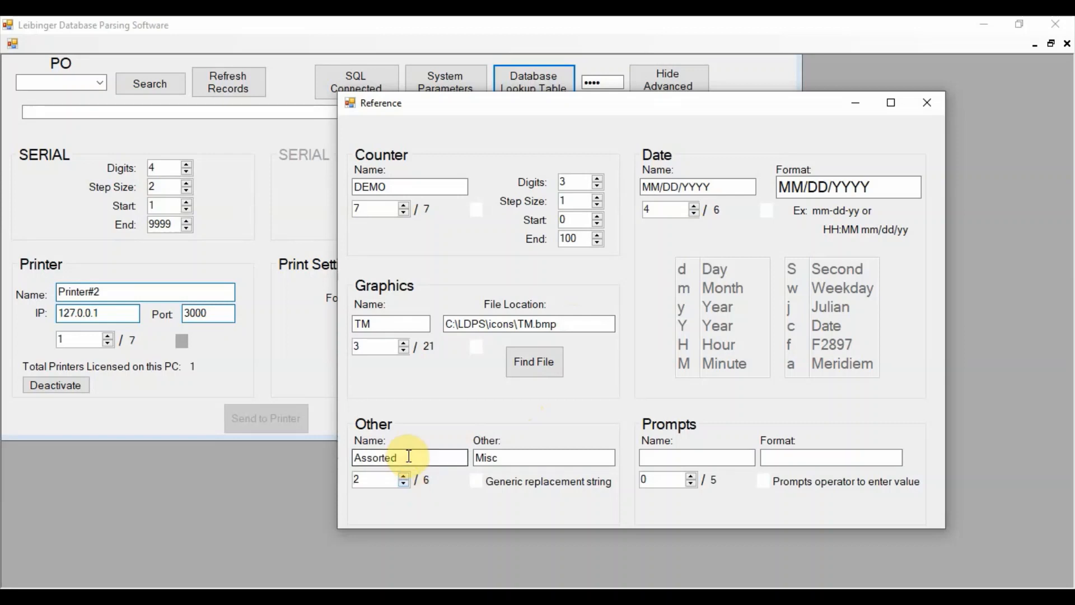
{"action": "left_click", "coordinate": [506, 459]}
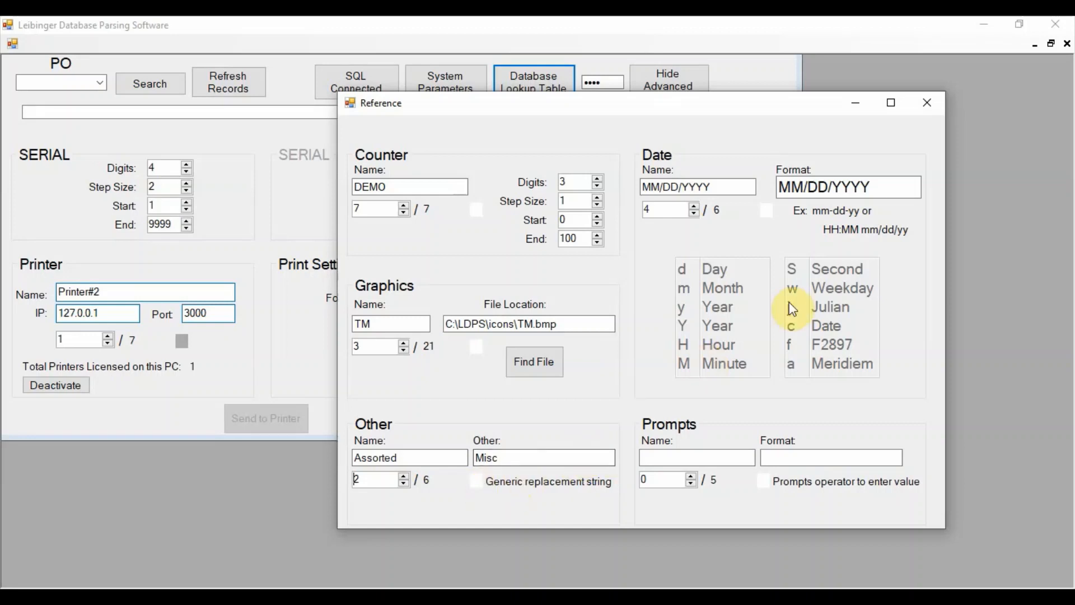
- Review the first two operator prompt definitions and their formats, then close the lookup table
{"action": "left_click", "coordinate": [689, 476]}
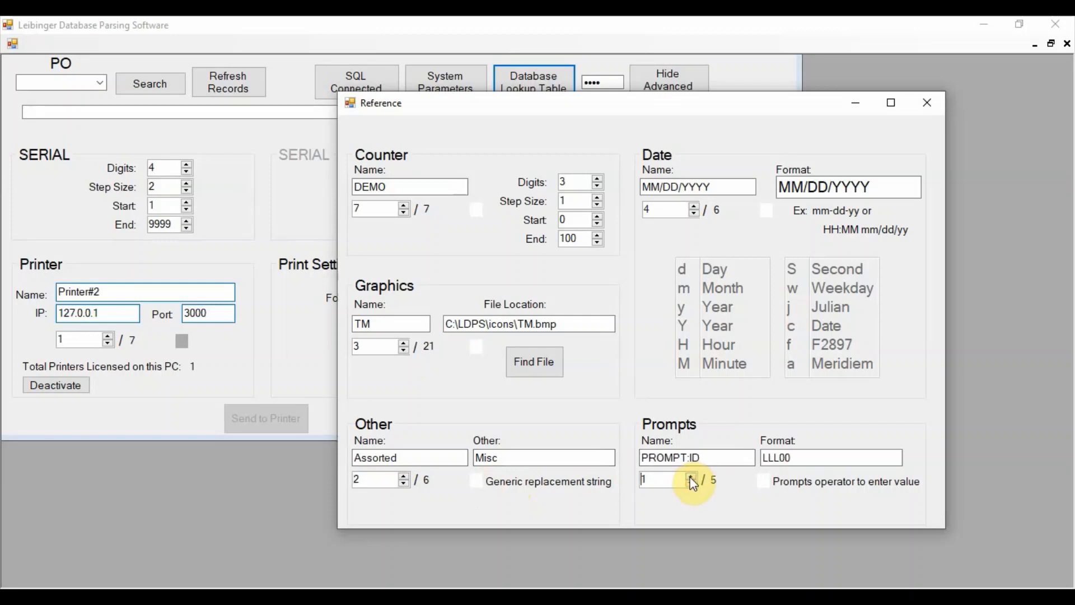
{"action": "left_click", "coordinate": [692, 476]}
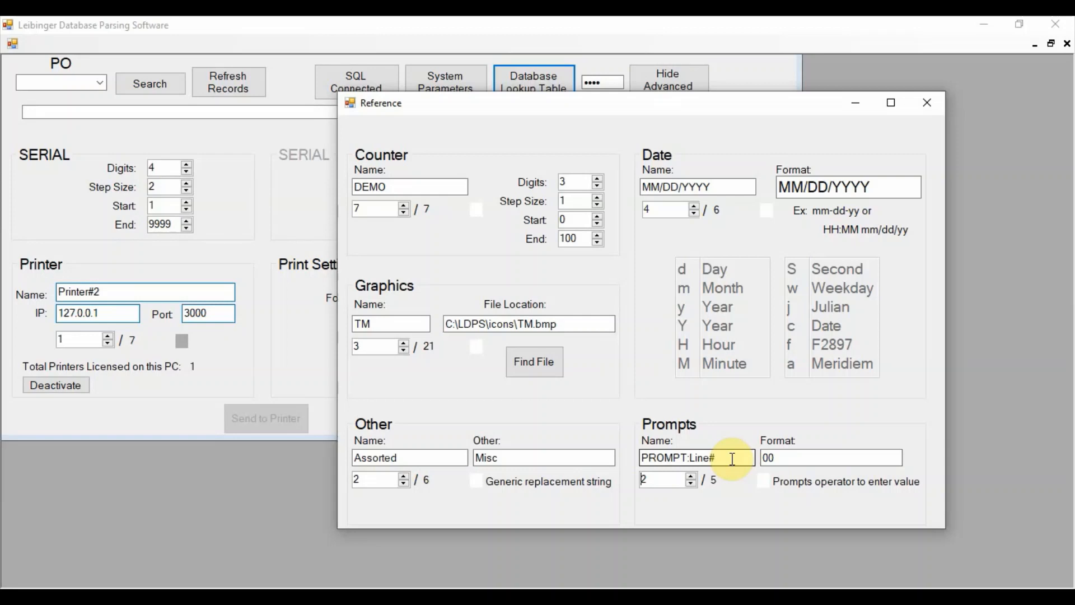
{"action": "left_click", "coordinate": [925, 105]}
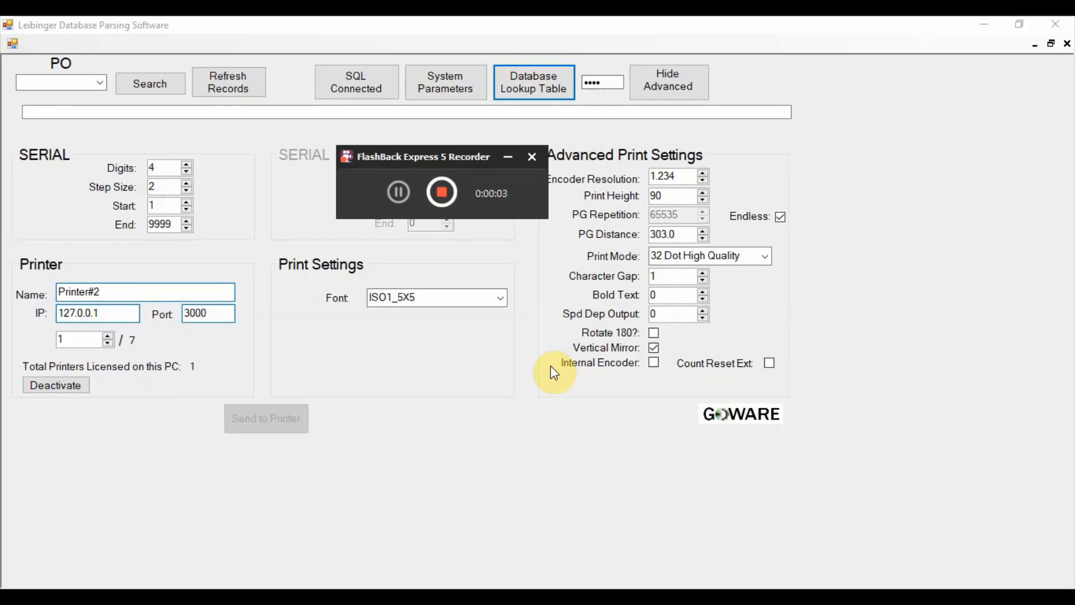
- Load the message for PO Demo10 and send it to Printer#2, acknowledging the confirmation
{"action": "left_click", "coordinate": [101, 83]}
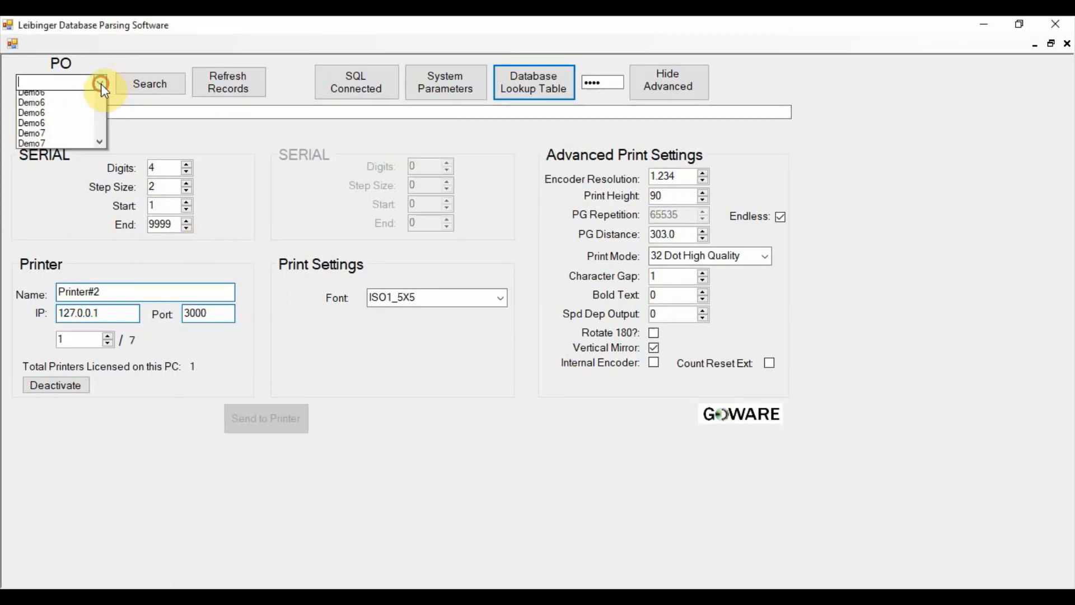
{"action": "left_click", "coordinate": [75, 151]}
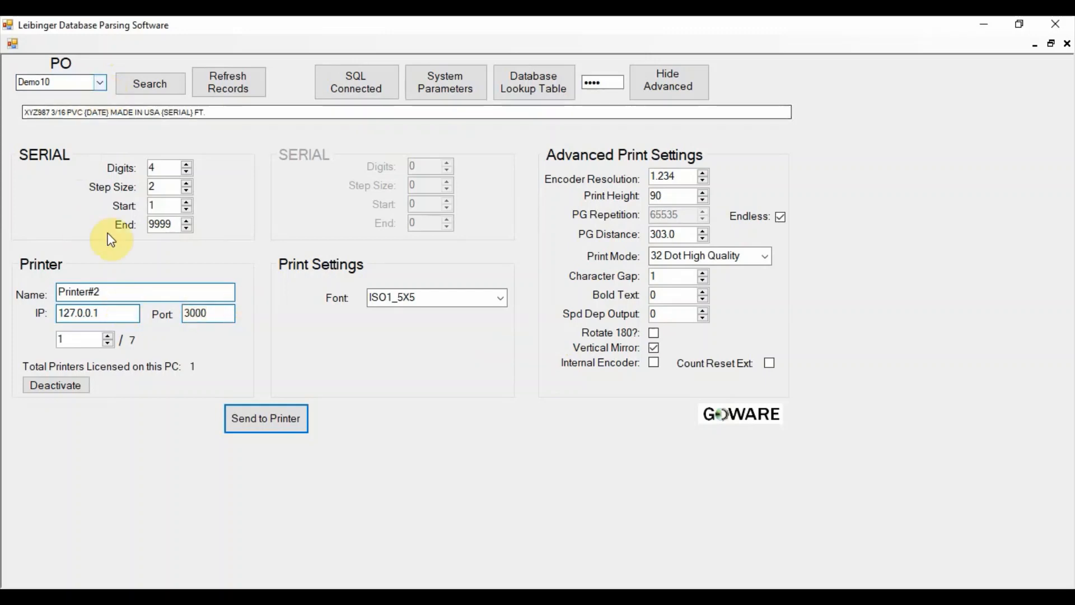
{"action": "left_click", "coordinate": [268, 422]}
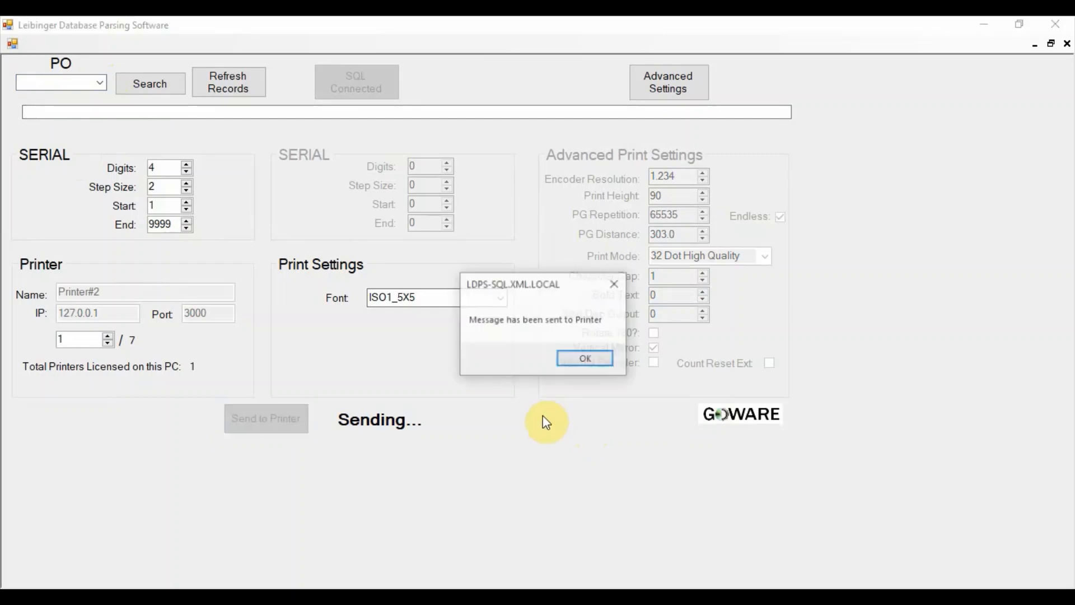
{"action": "left_click", "coordinate": [585, 359]}
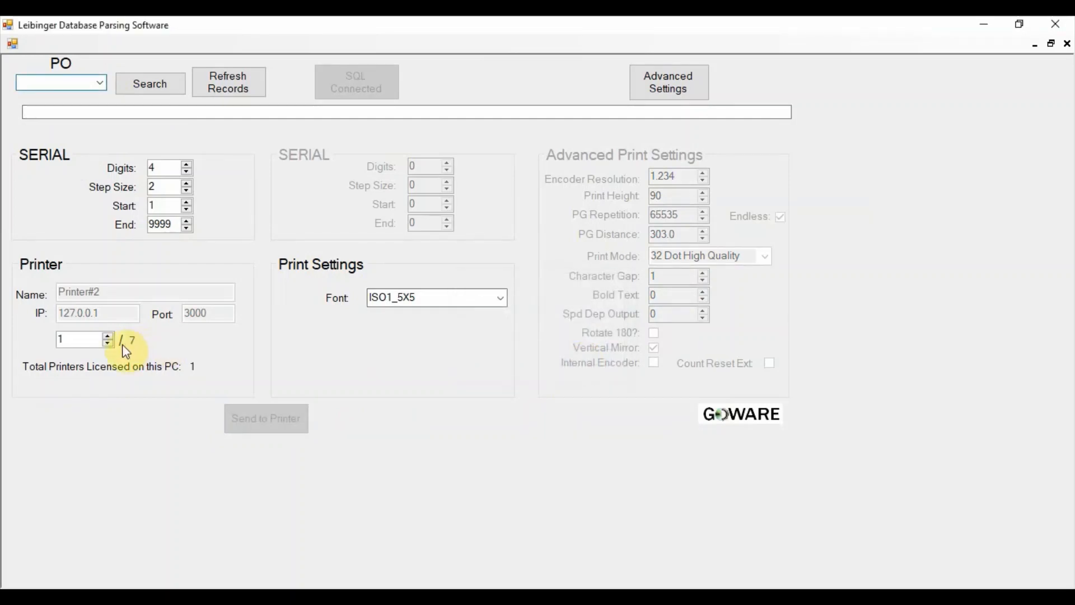